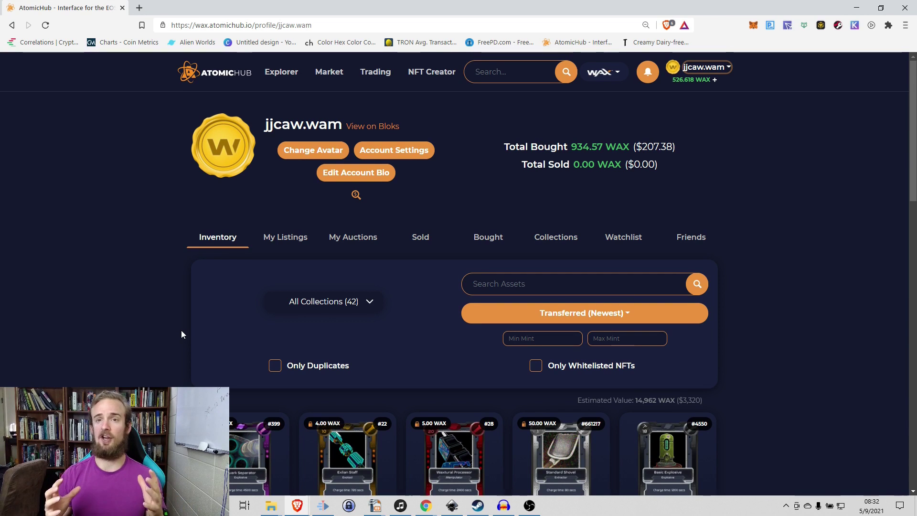
# View the details of the PTE WAX Tutorial Video NFT with mint #6 and return to the inventory
pyautogui.scroll(-8, 321, 360)
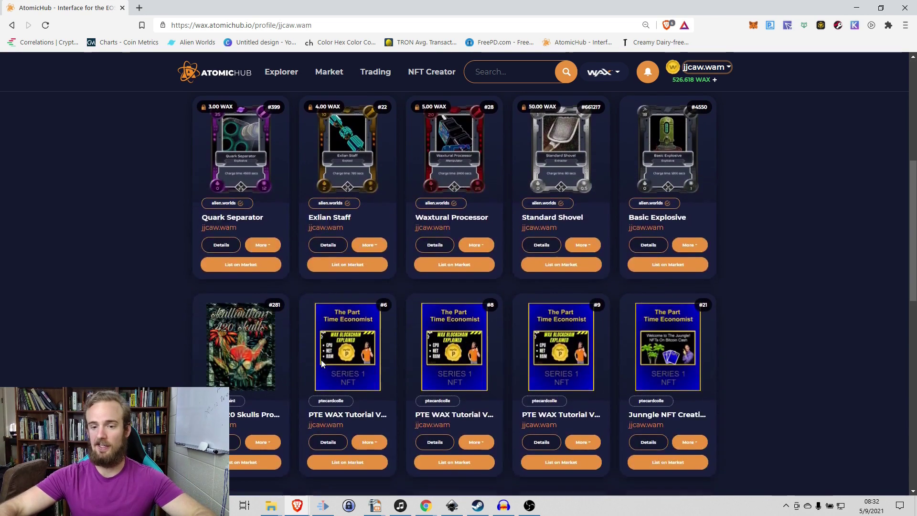
pyautogui.click(335, 297)
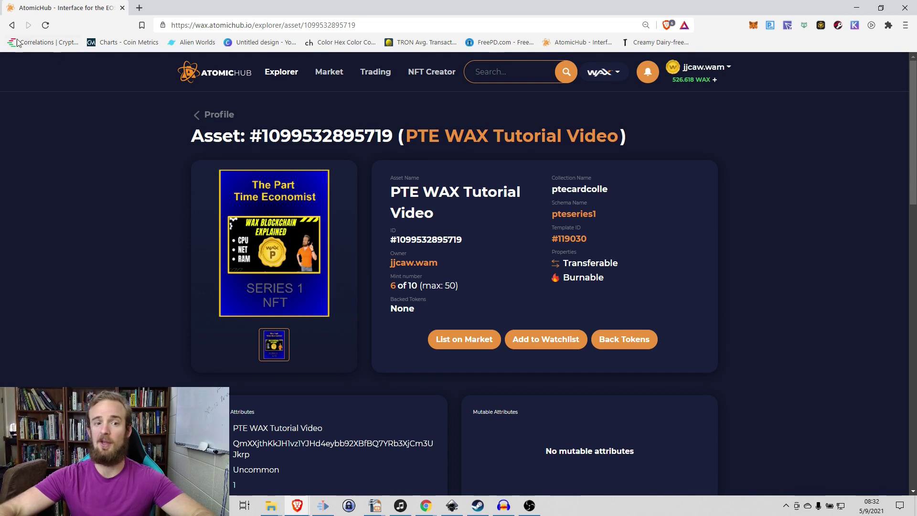
pyautogui.click(10, 25)
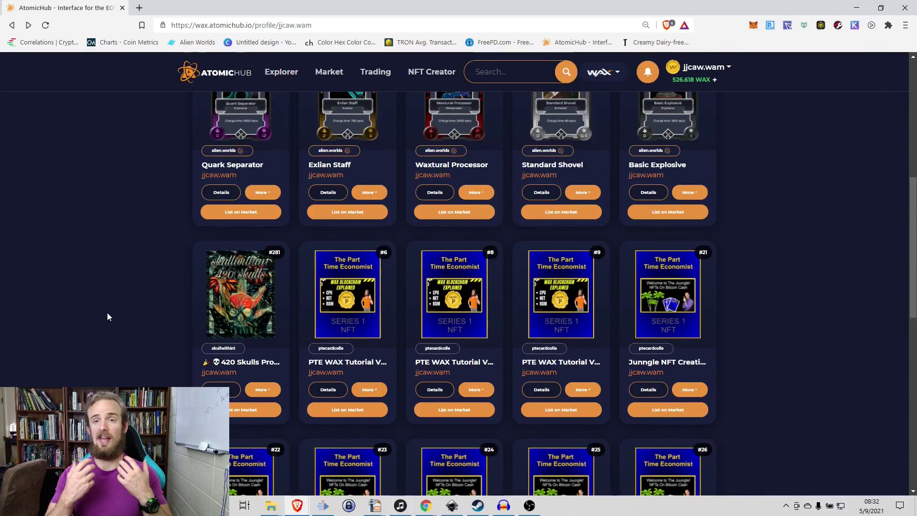
# Check the backed tokens of the Standard Shovel NFT on its asset page and return to the inventory
pyautogui.scroll(4, 119, 312)
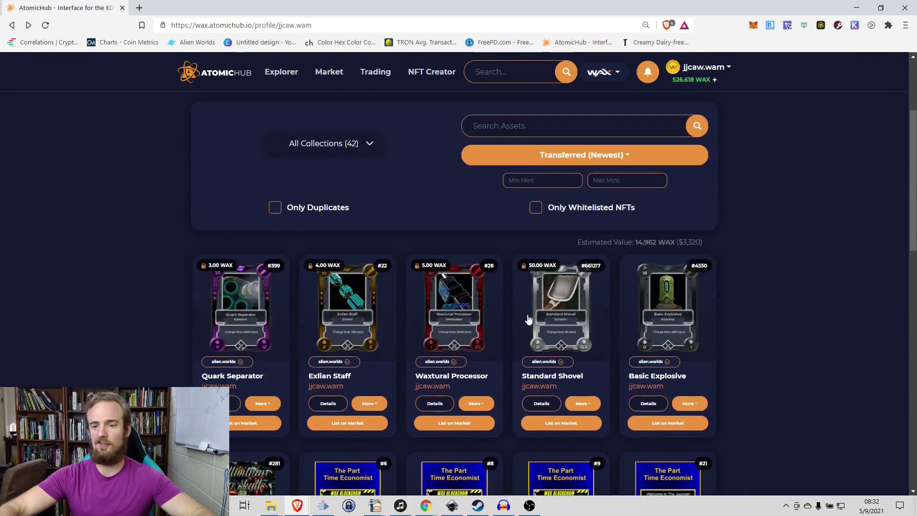
pyautogui.click(556, 307)
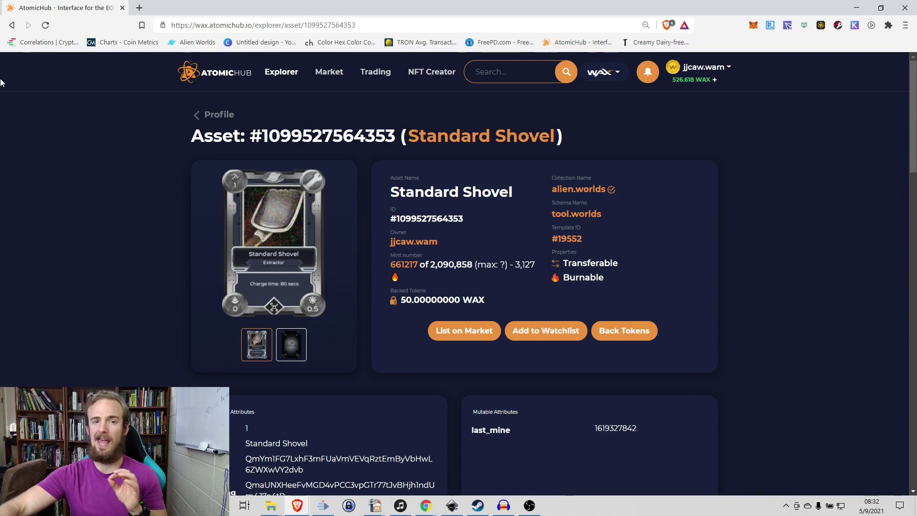
pyautogui.click(11, 24)
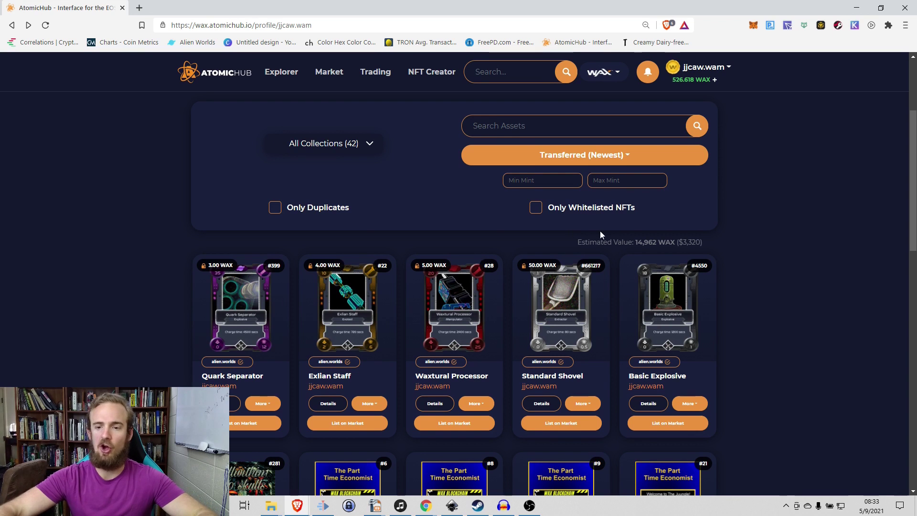
# Reopen the Standard Shovel's asset page, review its mint information and attributes, and go back to the inventory
pyautogui.scroll(-2, 600, 234)
pyautogui.scroll(2, 578, 225)
pyautogui.scroll(3, 556, 372)
pyautogui.scroll(-2, 556, 372)
pyautogui.click(551, 359)
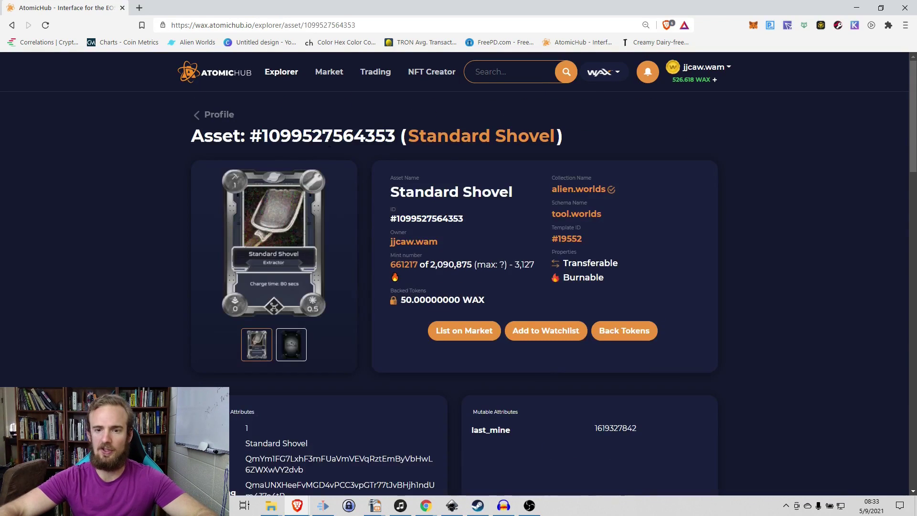
pyautogui.scroll(-1, 491, 197)
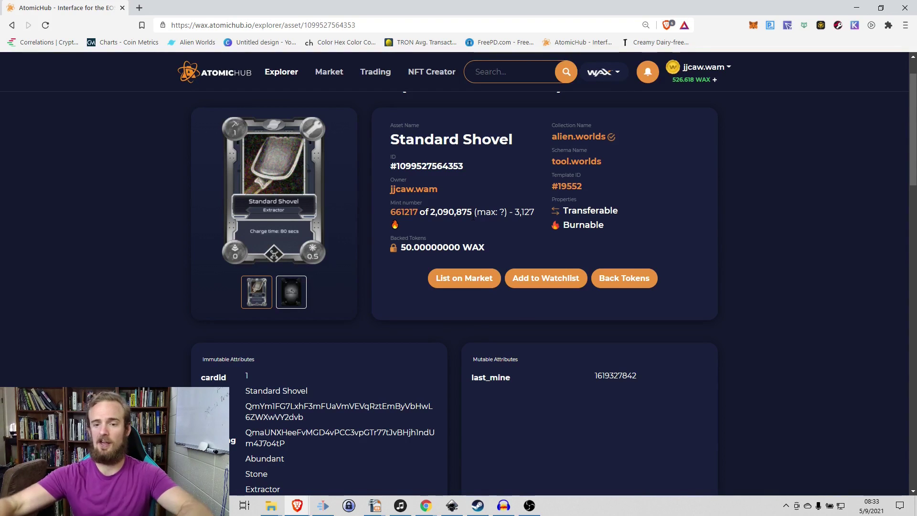
pyautogui.hotkey('alt', 'Left')
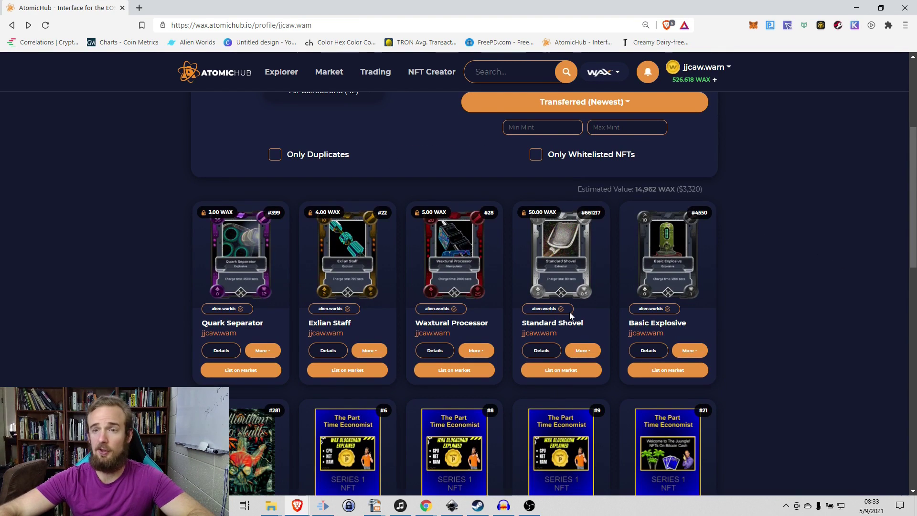
pyautogui.click(594, 358)
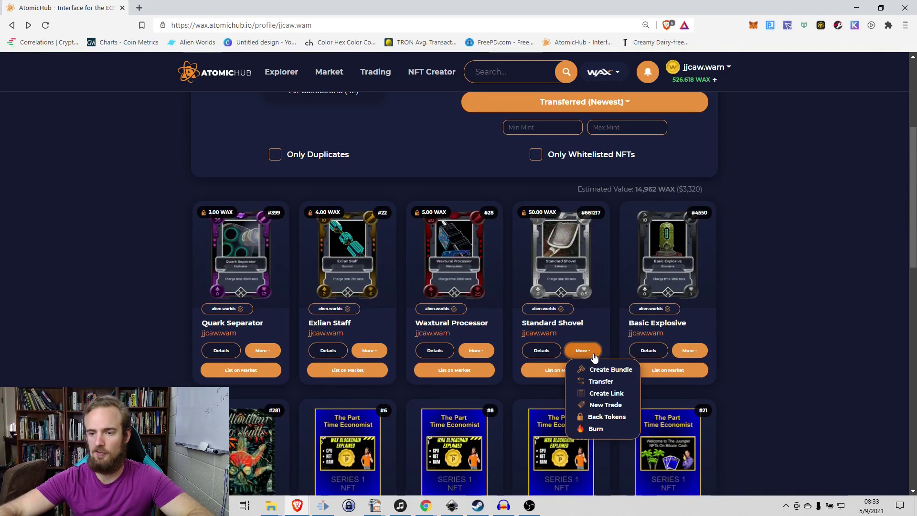
pyautogui.click(595, 429)
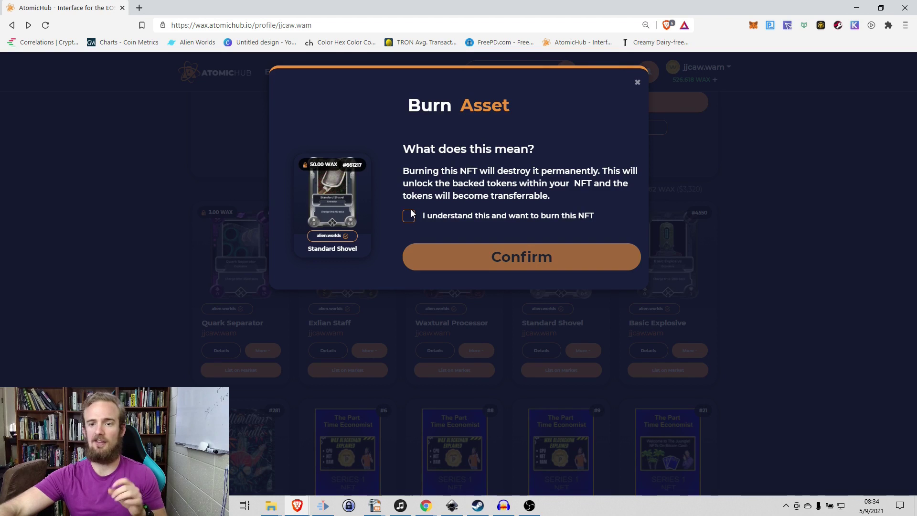
pyautogui.click(639, 83)
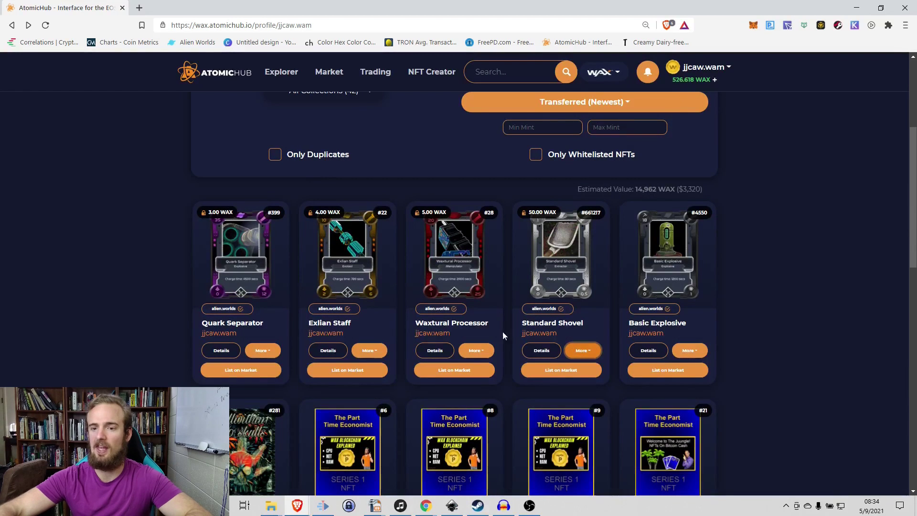
# Burn the Standard Shovel NFT, acknowledging its permanent destruction, and reload the profile page
pyautogui.click(592, 353)
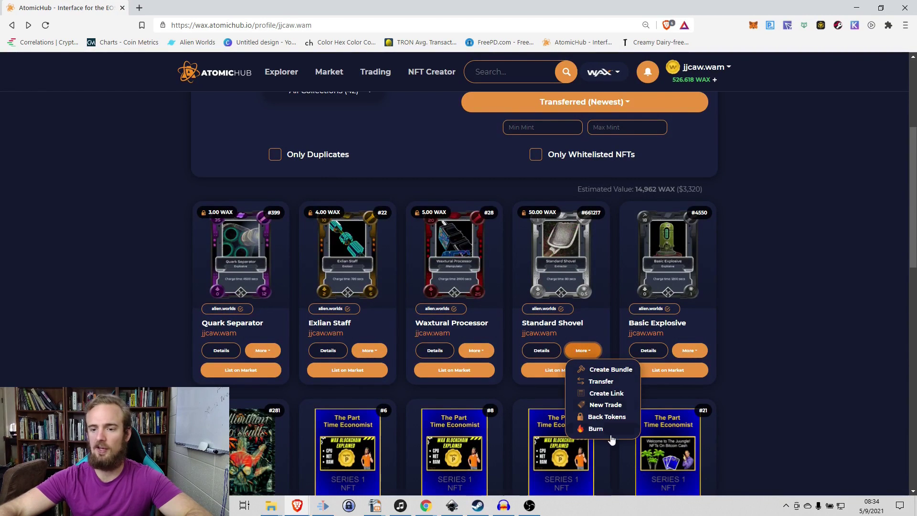
pyautogui.click(597, 428)
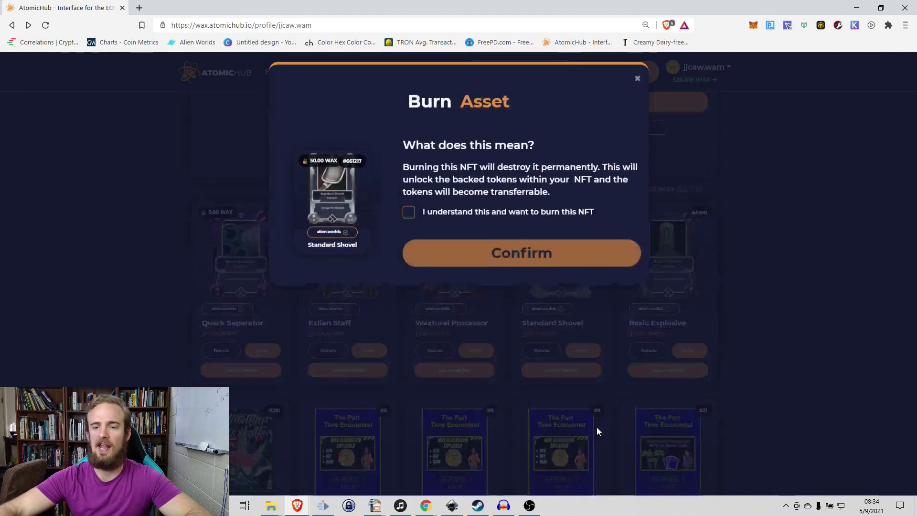
pyautogui.click(409, 218)
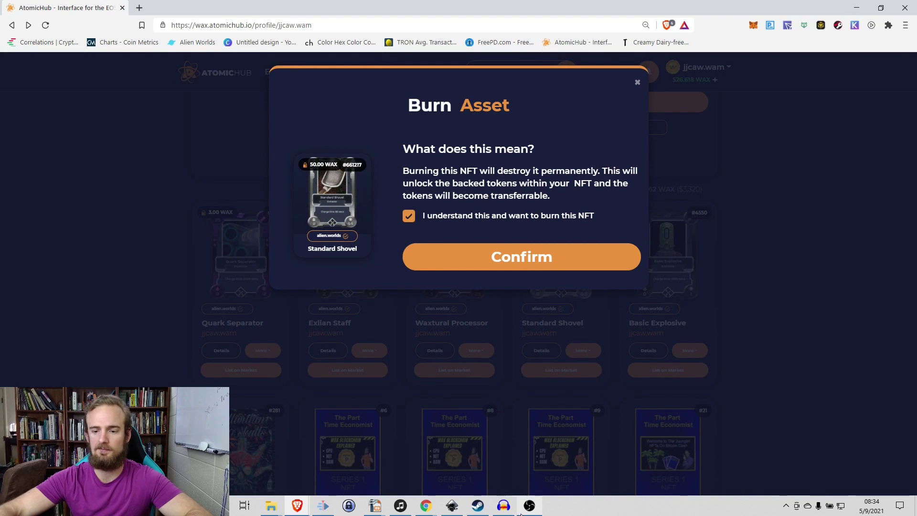
pyautogui.click(486, 257)
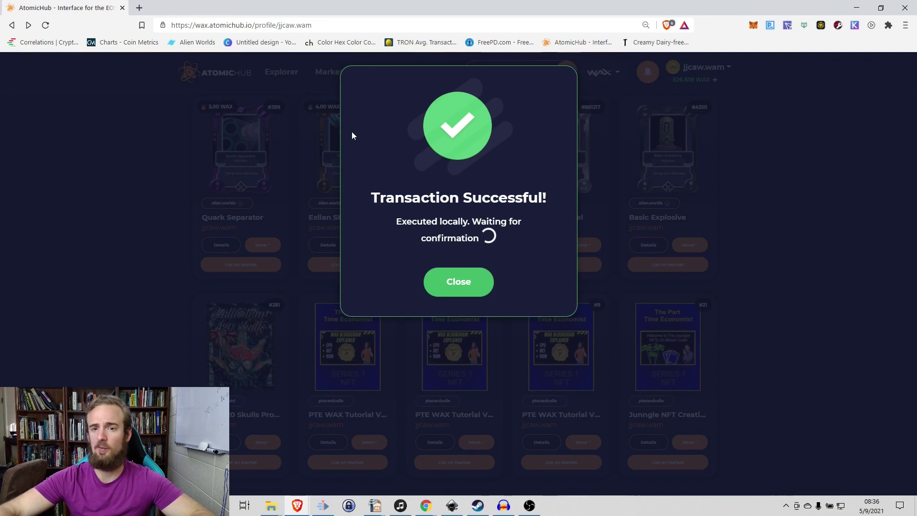
pyautogui.click(461, 273)
pyautogui.click(499, 26)
pyautogui.press('Return')
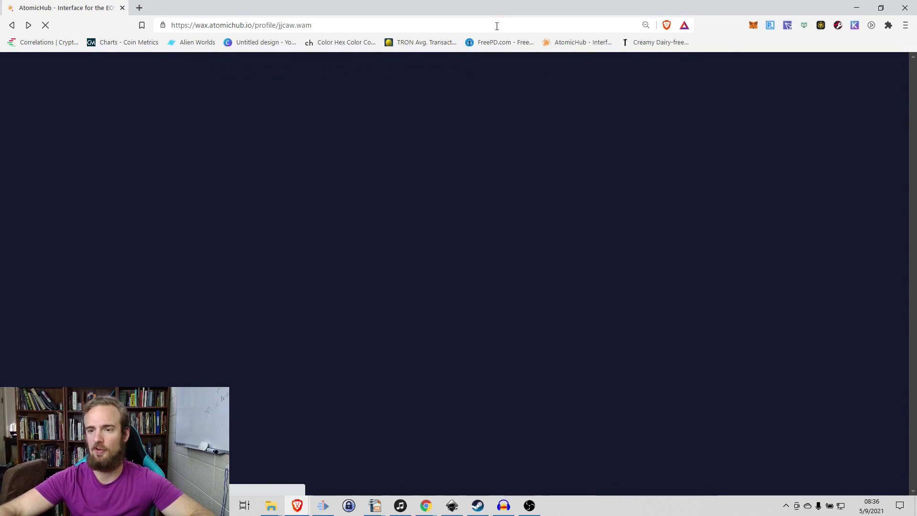
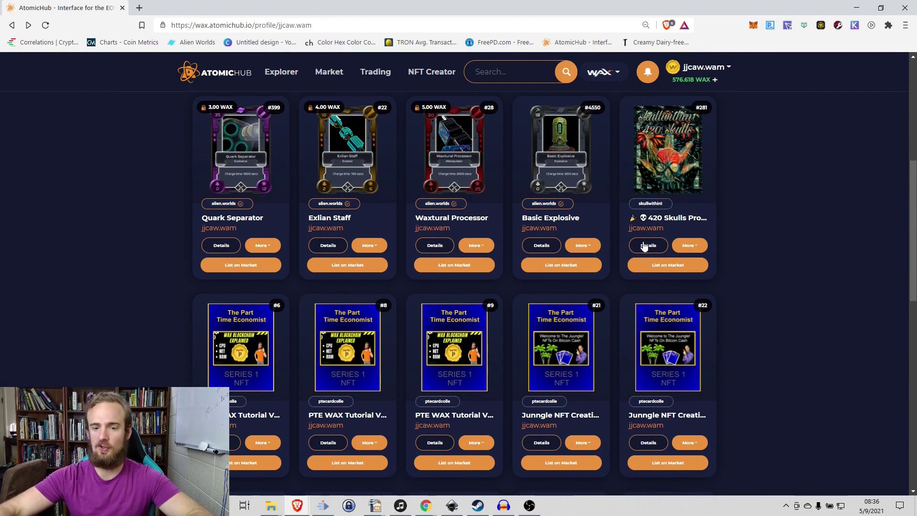
# Check the mint and backed token details of the Junngle NFT Creation Video #21 and return to the inventory
pyautogui.scroll(-1, 571, 277)
pyautogui.click(571, 277)
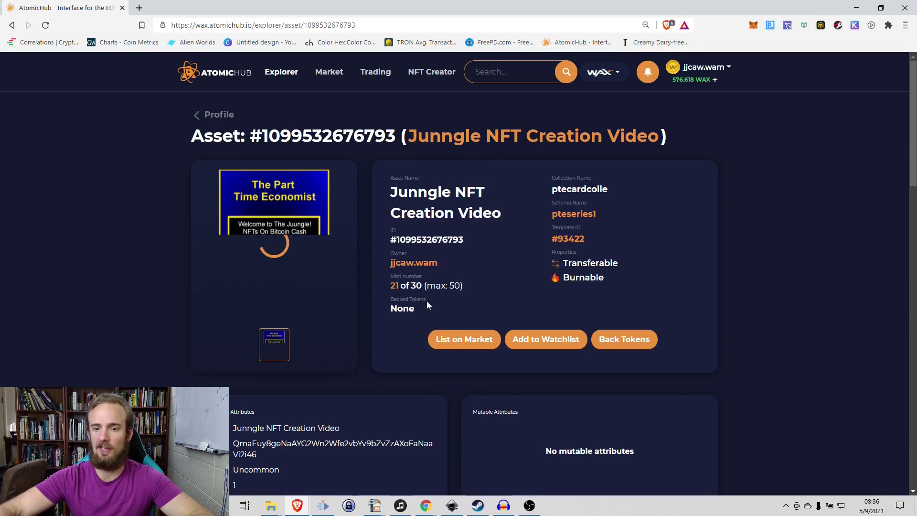
pyautogui.click(12, 26)
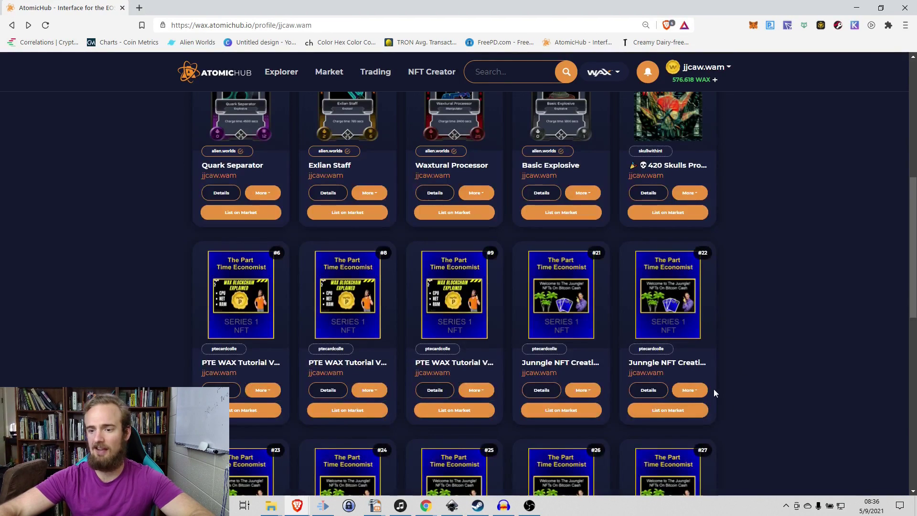
# Submit a burn request for the Junngle NFT Creation Video #22, acknowledging its permanent destruction
pyautogui.click(703, 392)
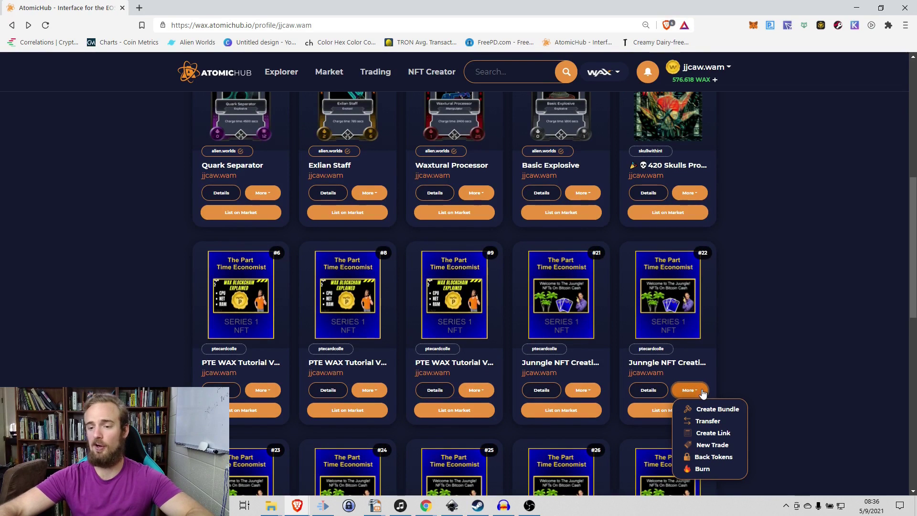
pyautogui.click(703, 469)
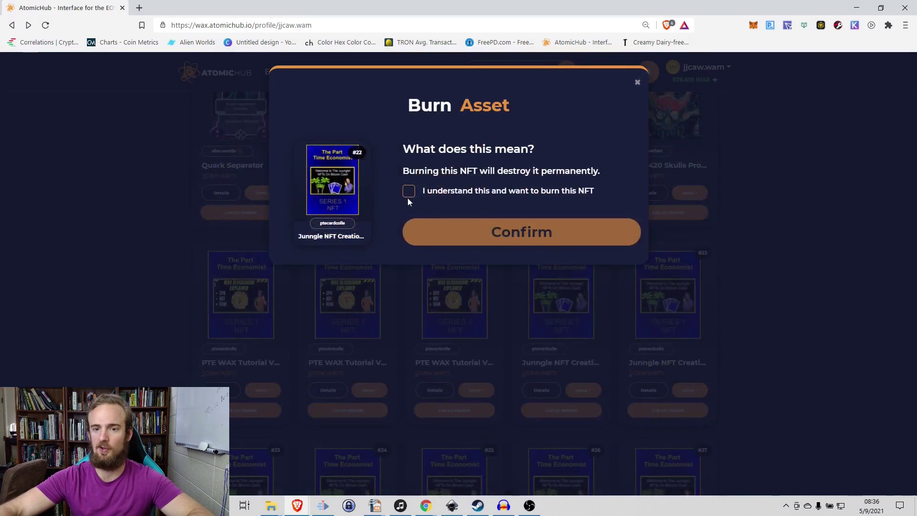
pyautogui.click(409, 193)
pyautogui.click(466, 232)
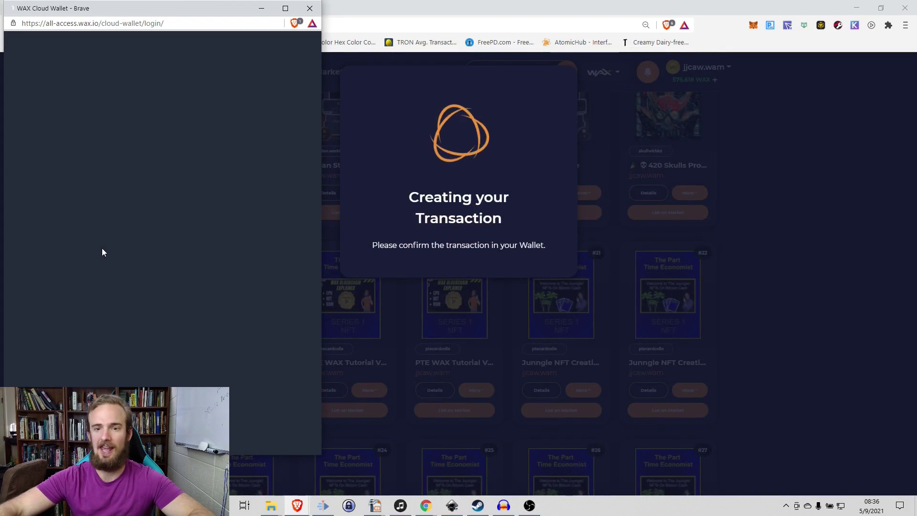
pyautogui.click(87, 263)
pyautogui.click(109, 296)
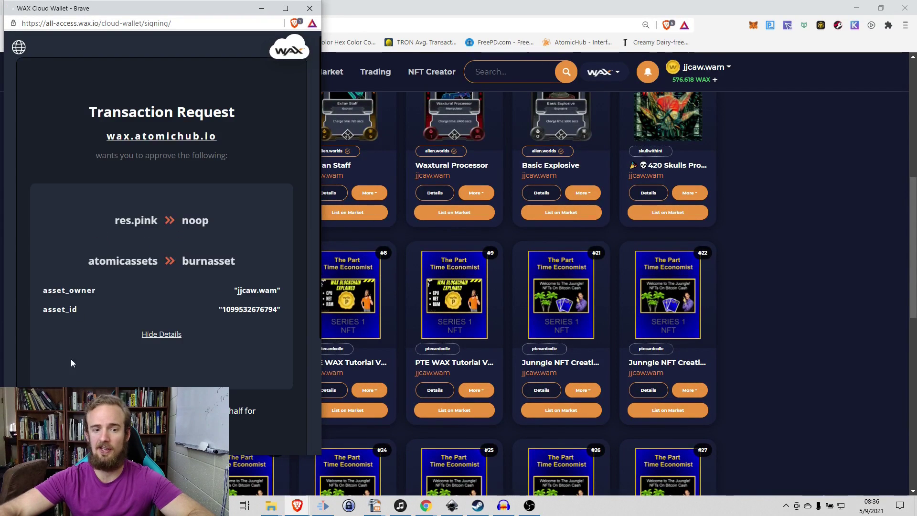
# Approve the burn transaction in WAX Cloud Wallet, allowing automatic signing for wax.atomichub.io and solving the traffic lights captcha
pyautogui.scroll(-3, 62, 349)
pyautogui.click(39, 264)
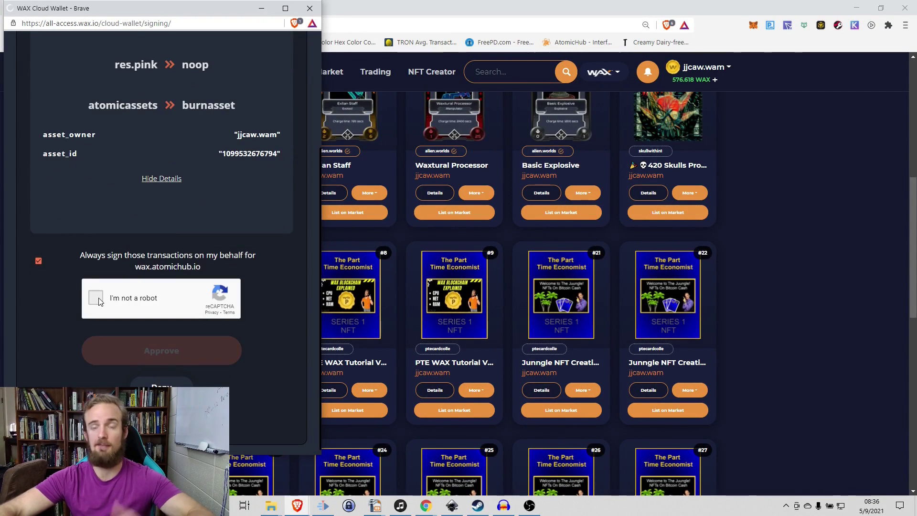
pyautogui.click(97, 297)
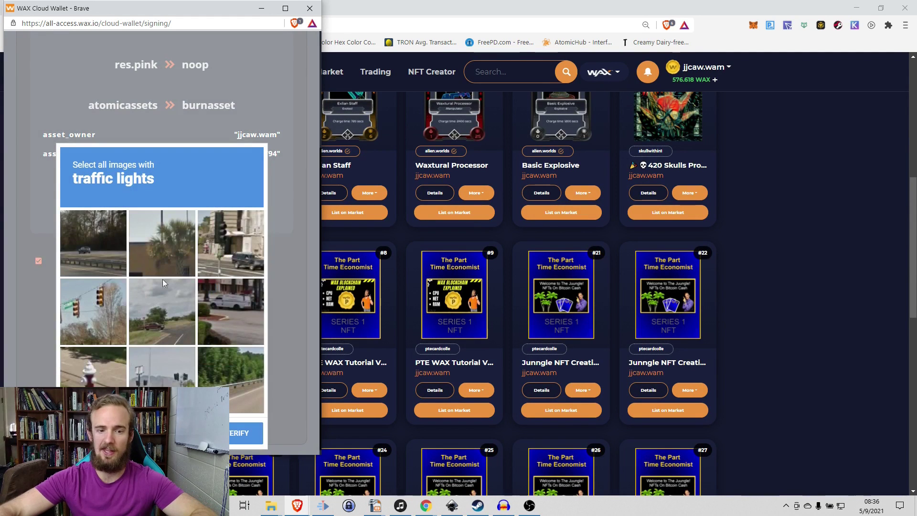
pyautogui.click(98, 301)
pyautogui.click(160, 382)
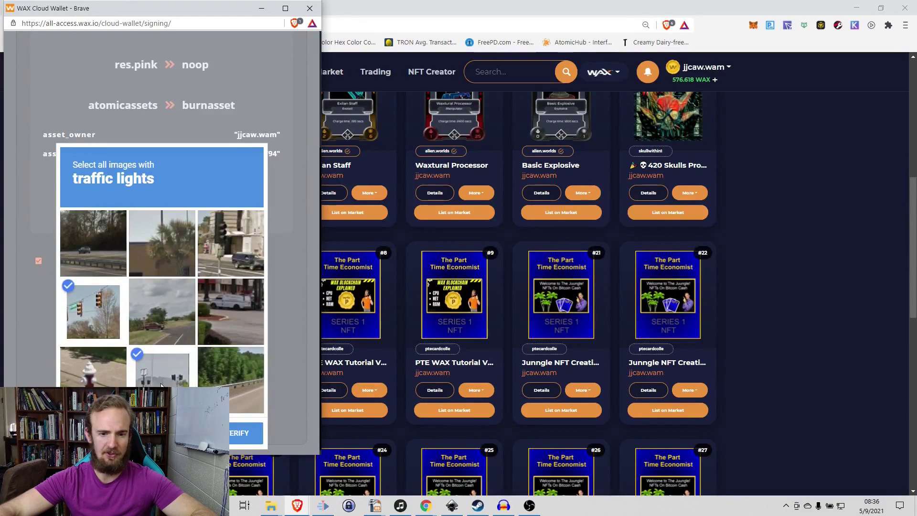
pyautogui.click(220, 228)
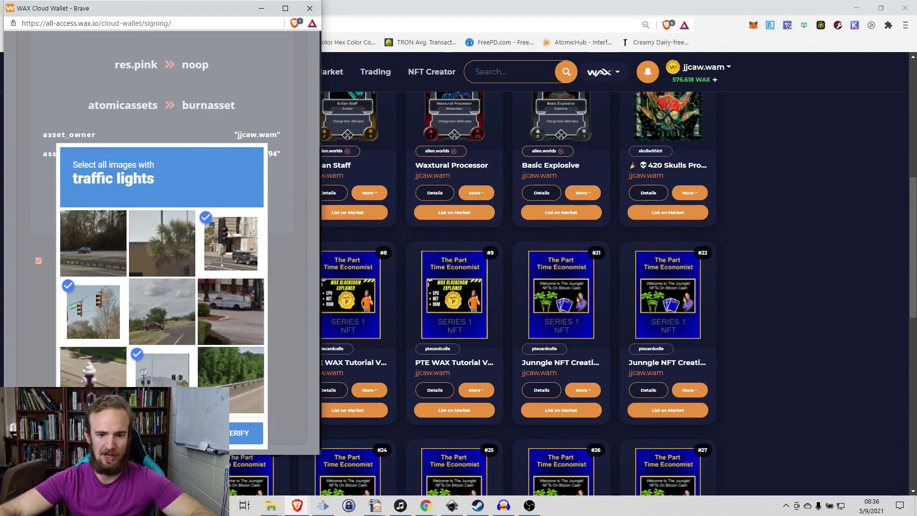
pyautogui.click(252, 433)
pyautogui.click(175, 349)
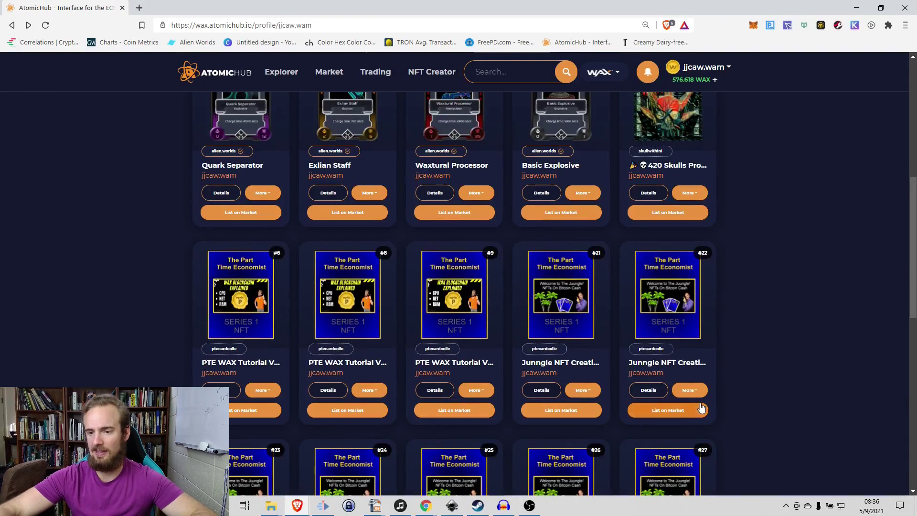
# Burn the Junngle NFT Creation Video #22 with a new request, acknowledging its permanent destruction
pyautogui.scroll(5, 591, 326)
pyautogui.scroll(2, 589, 326)
pyautogui.scroll(-7, 589, 320)
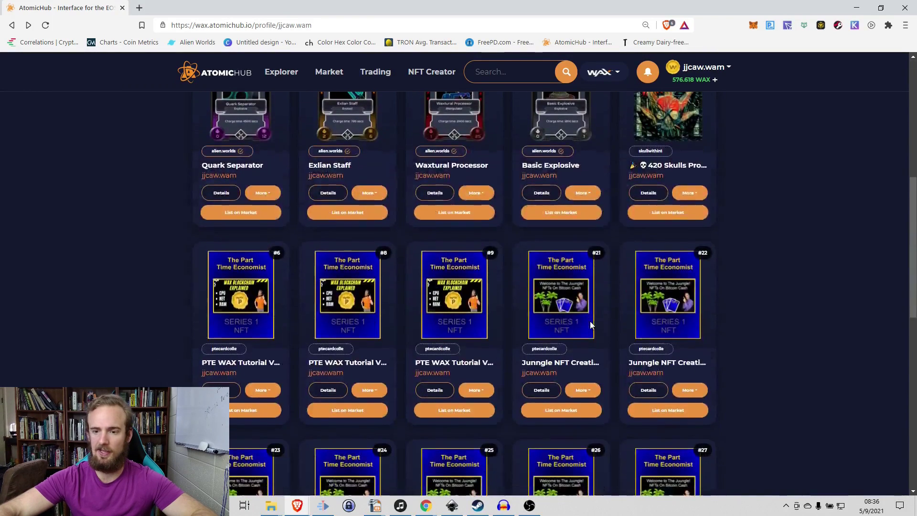
pyautogui.click(690, 389)
pyautogui.click(706, 468)
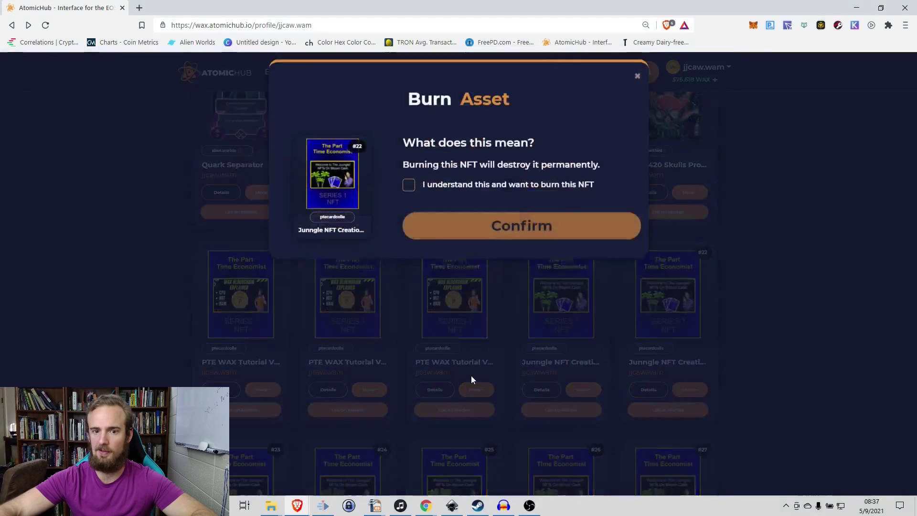
pyautogui.click(408, 191)
pyautogui.click(477, 228)
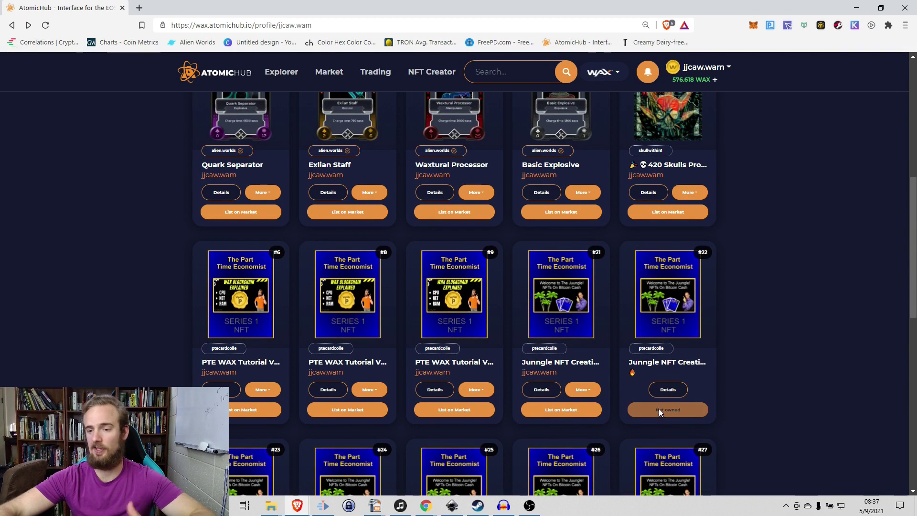
# Examine the owner field of the burned Junngle NFT Creation Video #22 and the mint information of #21
pyautogui.click(667, 389)
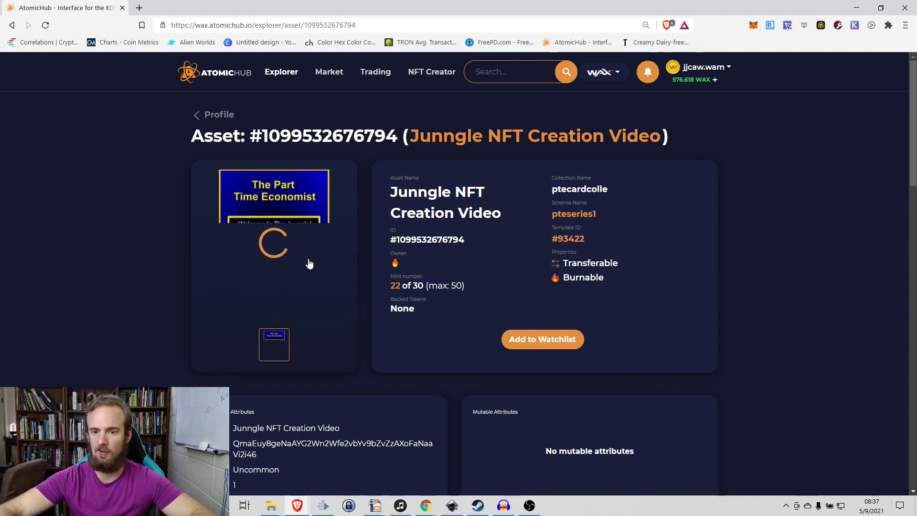
pyautogui.click(11, 25)
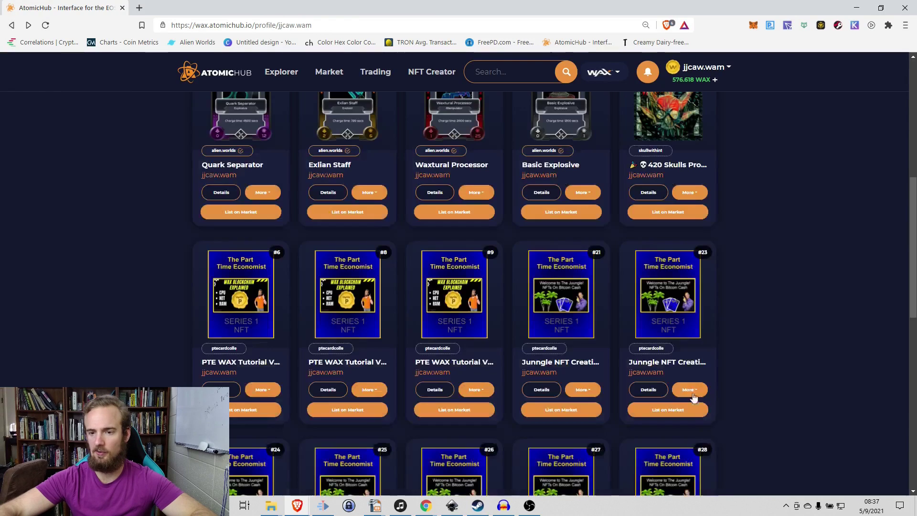
pyautogui.click(555, 297)
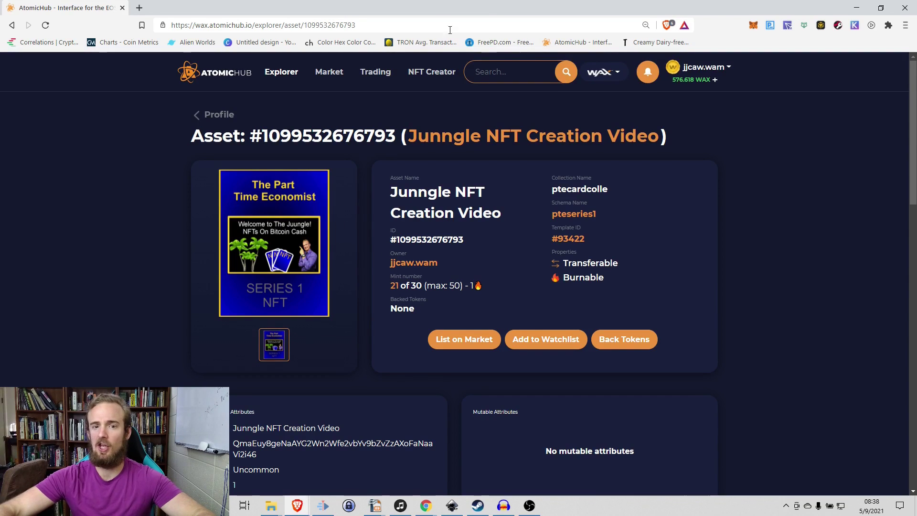
# Return to the profile inventory and open the asset page of Junngle NFT Creation Video #30
pyautogui.click(12, 24)
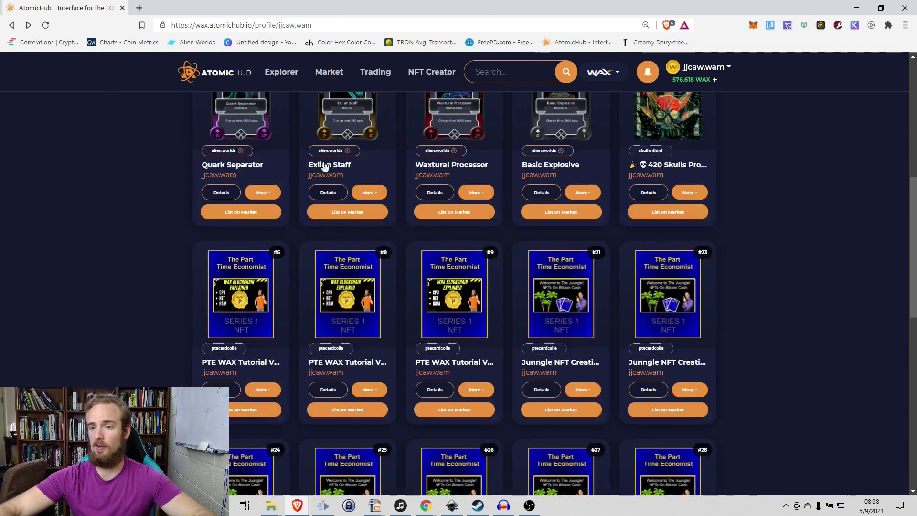
pyautogui.moveTo(667, 311)
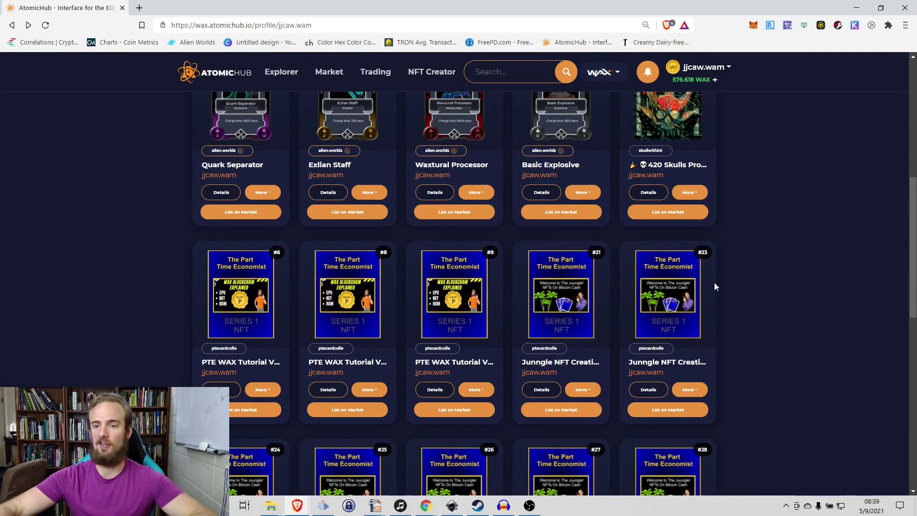
pyautogui.scroll(-8, 525, 287)
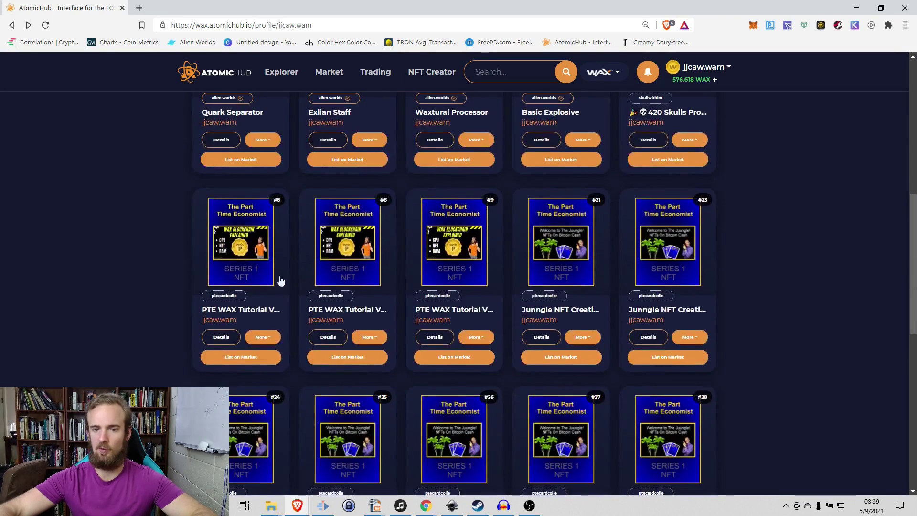
pyautogui.scroll(-10, 280, 281)
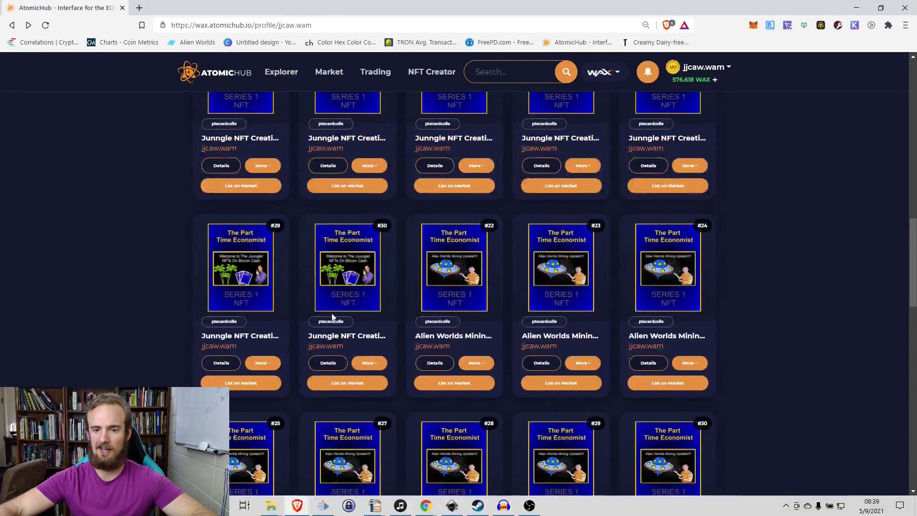
pyautogui.click(349, 266)
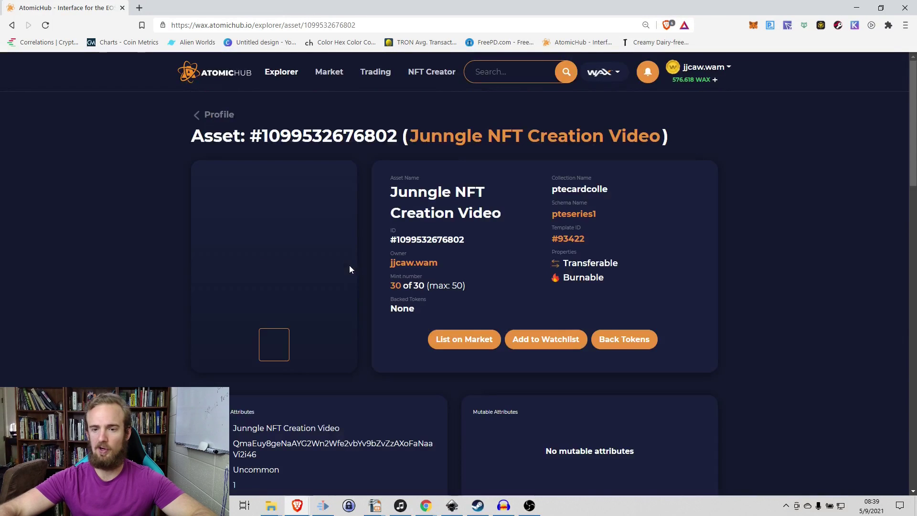
# Back Junngle NFT Creation Video #30 with 1 WAX and check its backed tokens in the profile inventory
pyautogui.click(619, 343)
pyautogui.click(429, 178)
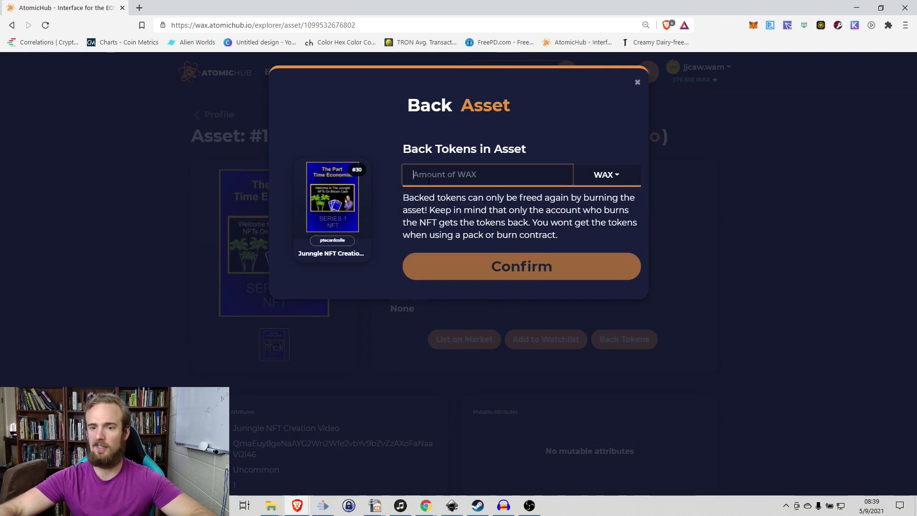
pyautogui.click(606, 175)
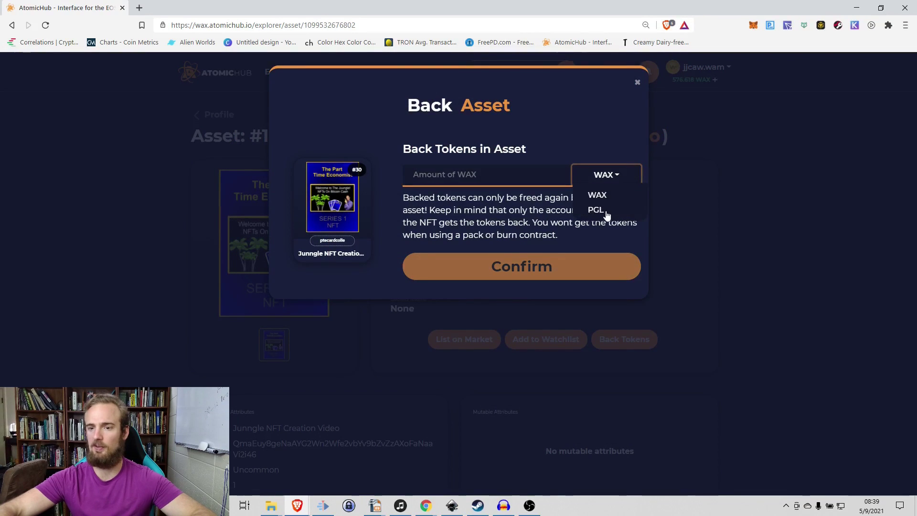
pyautogui.click(437, 172)
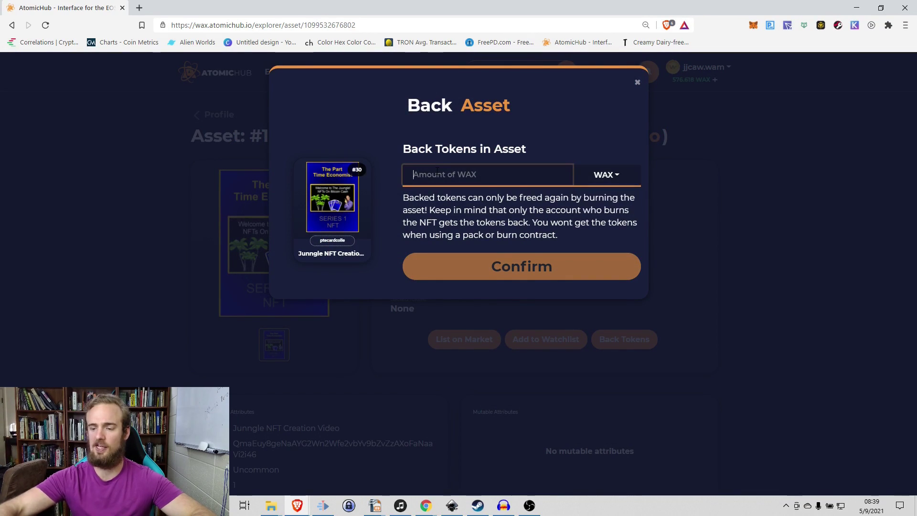
pyautogui.write('1')
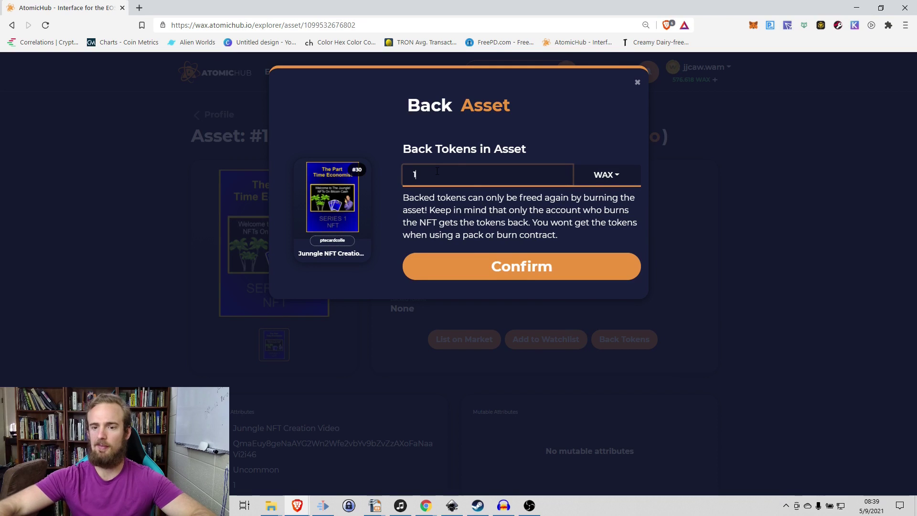
pyautogui.click(506, 268)
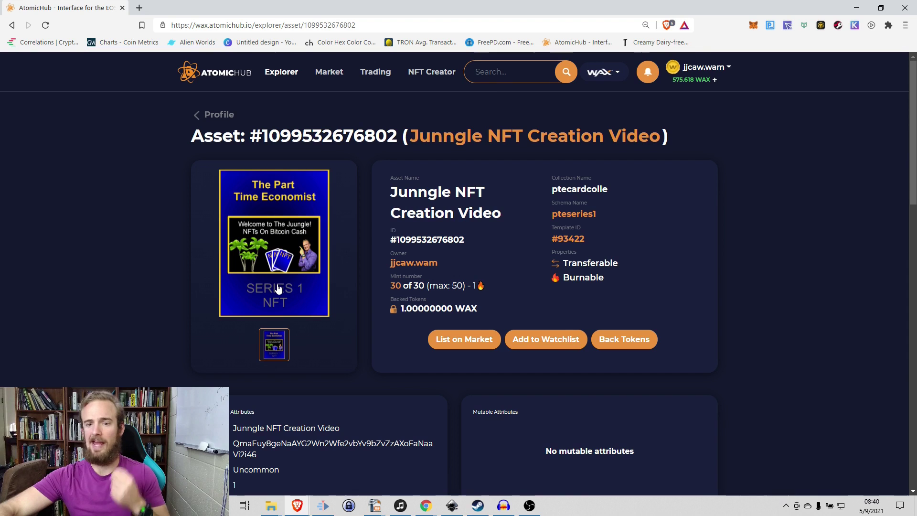
pyautogui.hotkey('alt', 'Left')
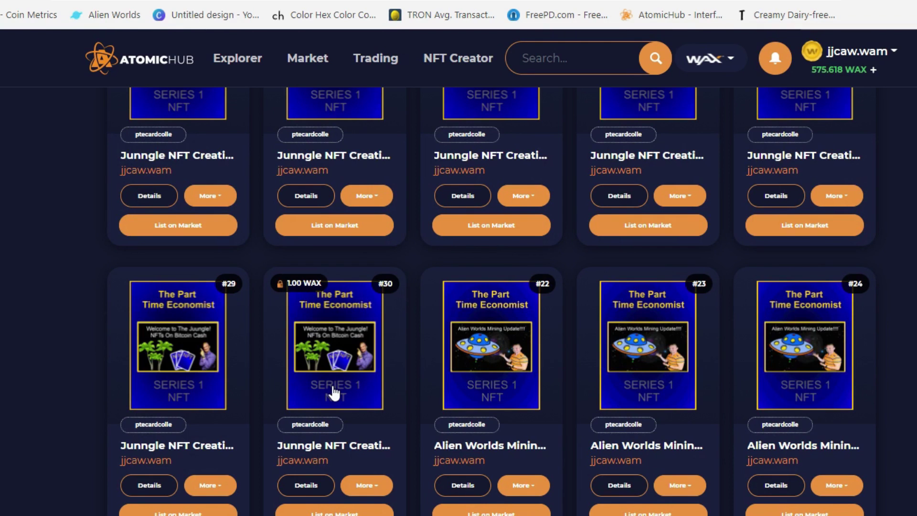
pyautogui.moveTo(347, 299)
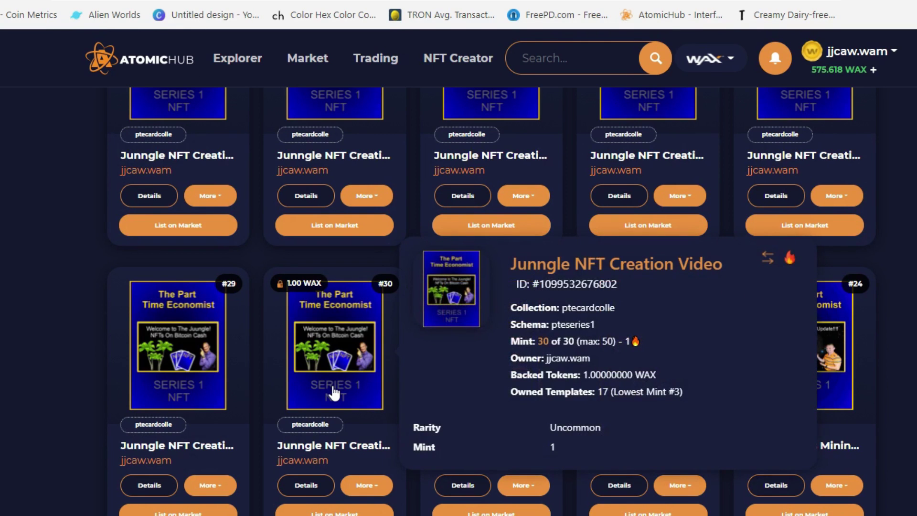
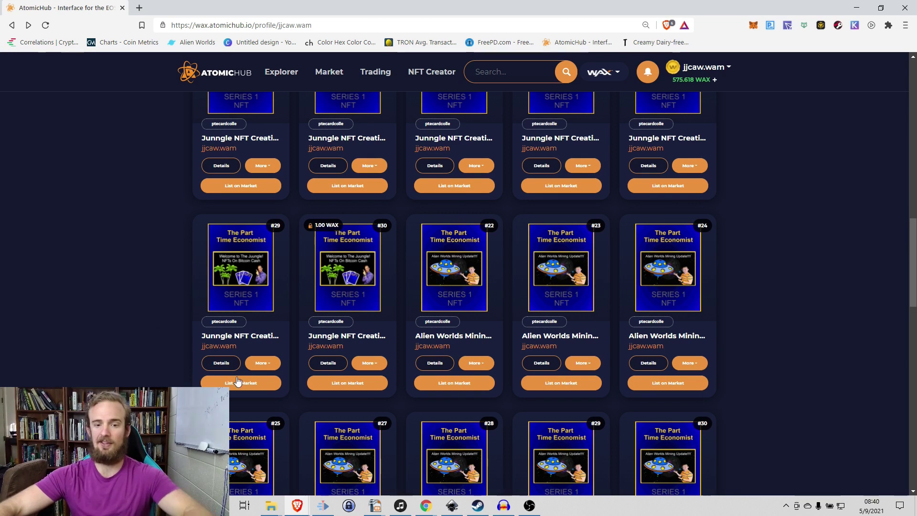
# Transfer Junngle NFT Creation Video #29 to the second WAX account with the memo "Thanks for supporting my work"
pyautogui.click(268, 365)
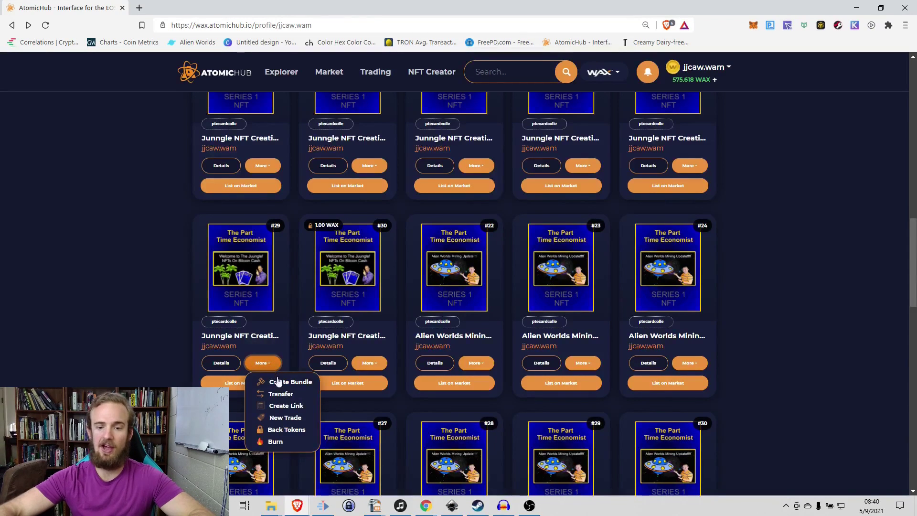
pyautogui.click(287, 396)
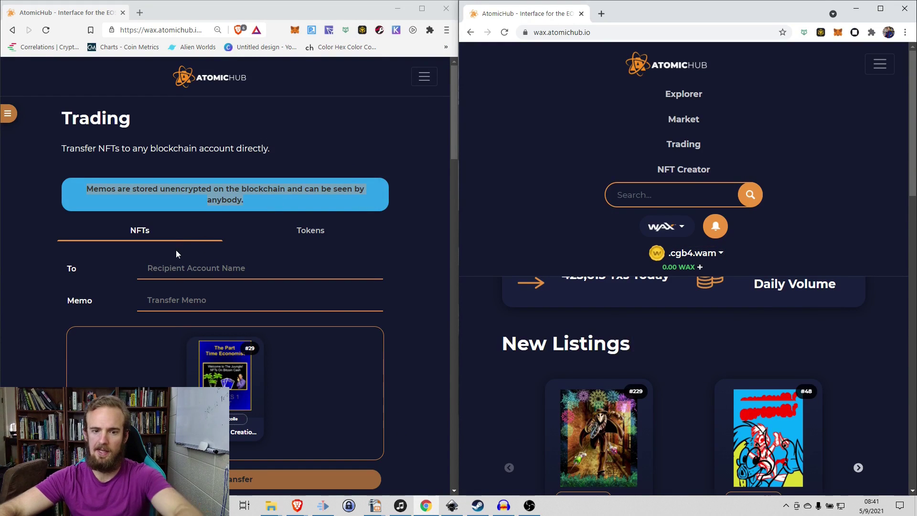
pyautogui.click(176, 268)
pyautogui.write('.c')
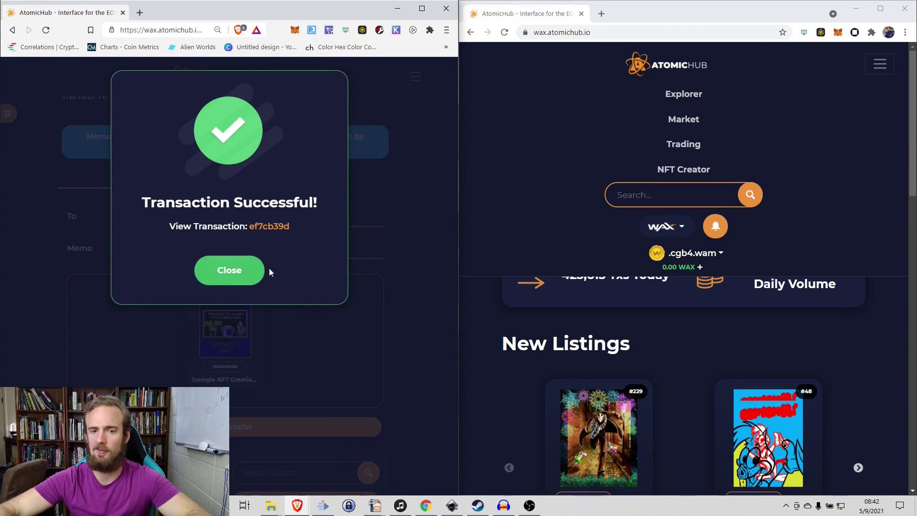
pyautogui.click(224, 273)
# Switch to Chrome, reload AtomicHub under the recipient account and look over its new listings and newly created assets
pyautogui.click(609, 34)
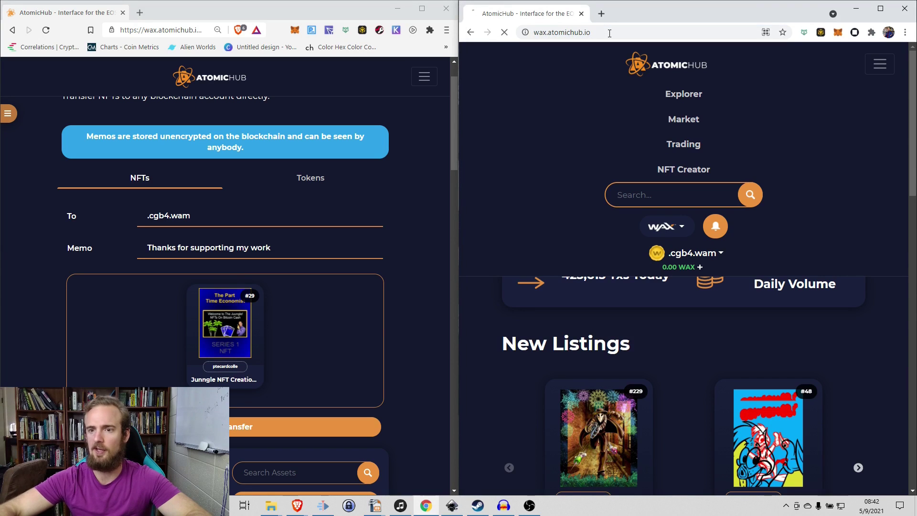
pyautogui.press('Return')
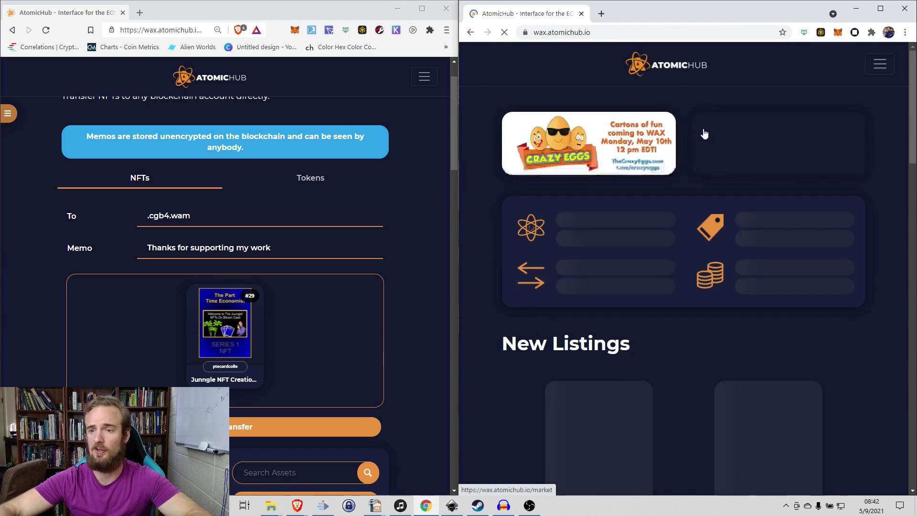
pyautogui.click(877, 72)
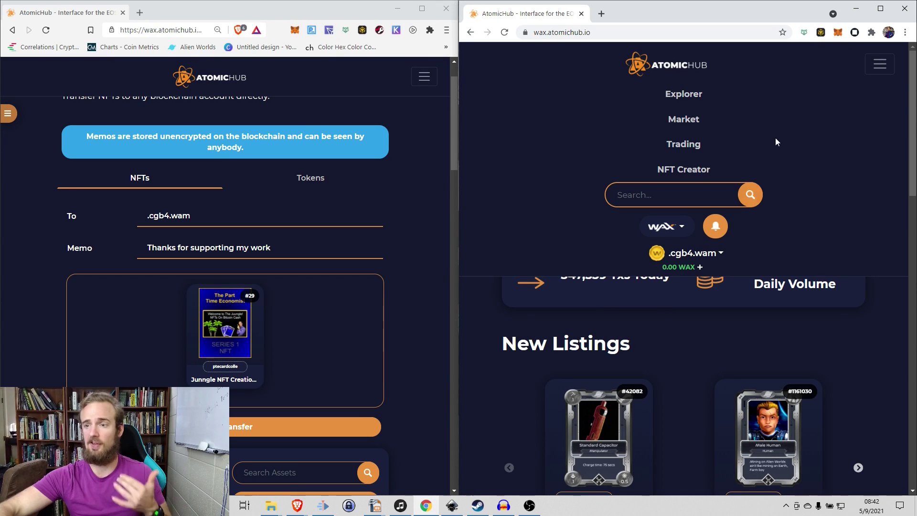
pyautogui.click(881, 64)
pyautogui.scroll(-3, 634, 284)
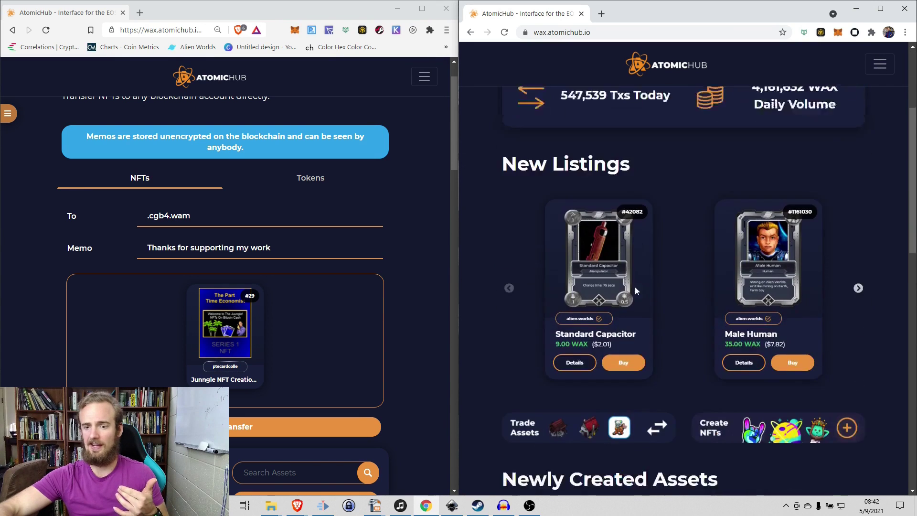
pyautogui.scroll(-12, 649, 357)
pyautogui.scroll(7, 649, 357)
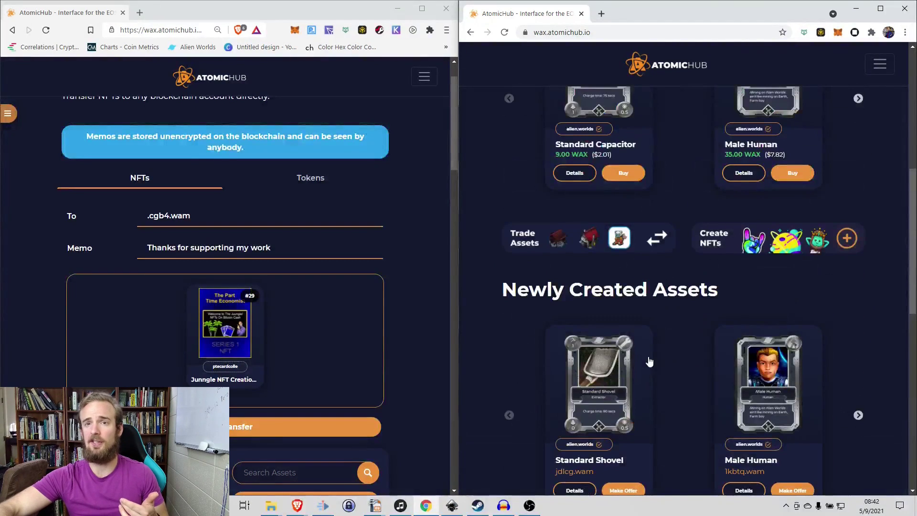
pyautogui.moveTo(642, 341)
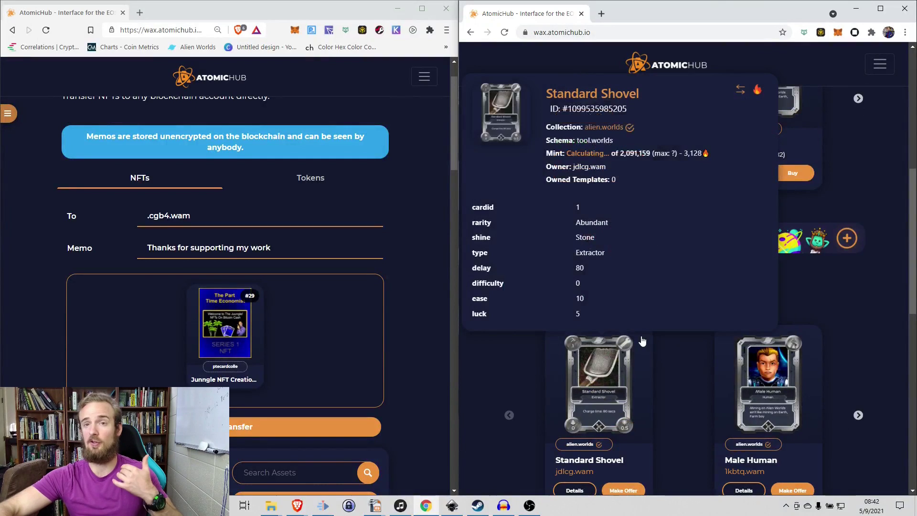
# Open the recipient account's inventory in a maximized window and turn off the Only Whitelisted NFTs filter
pyautogui.click(881, 8)
pyautogui.scroll(5, 362, 180)
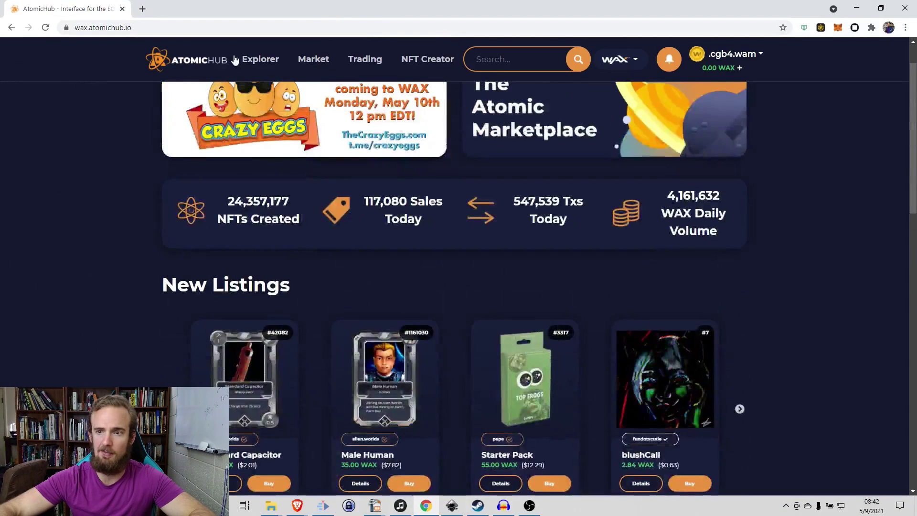
pyautogui.click(762, 54)
pyautogui.click(720, 78)
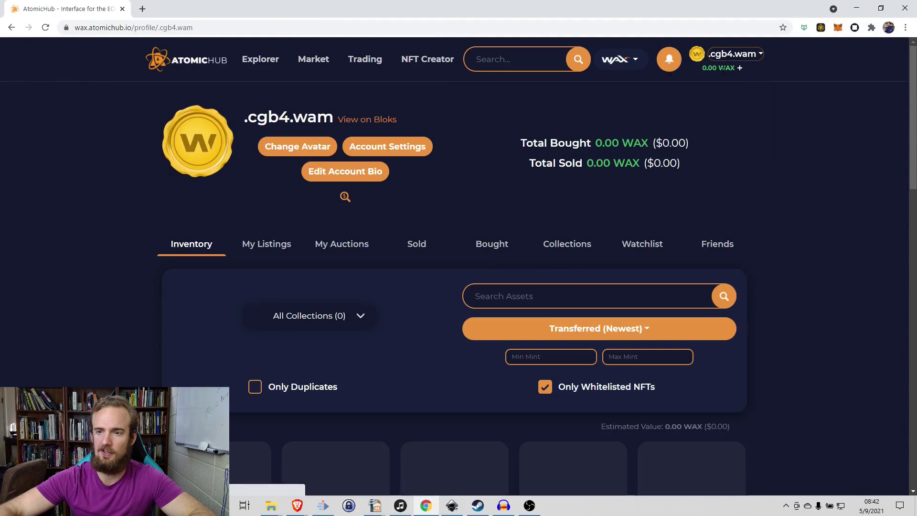
pyautogui.click(550, 390)
pyautogui.scroll(-4, 544, 403)
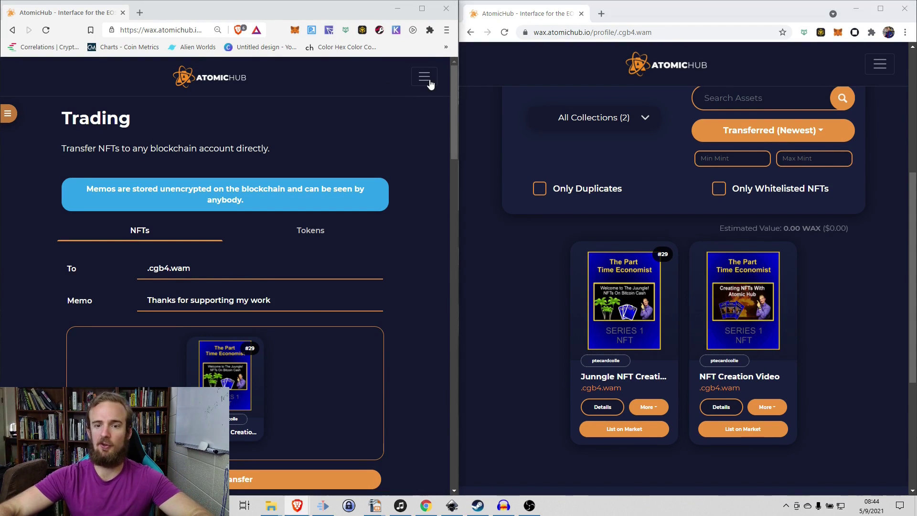
# Switch back to Brave and start a new trade offer with the Alien Worlds Mining #27 NFT from the sender's inventory
pyautogui.click(423, 78)
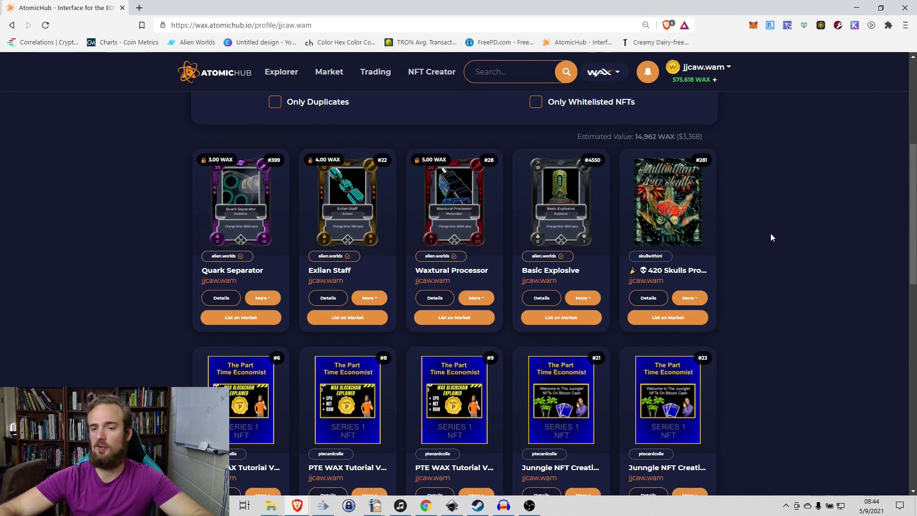
pyautogui.scroll(-2, 764, 235)
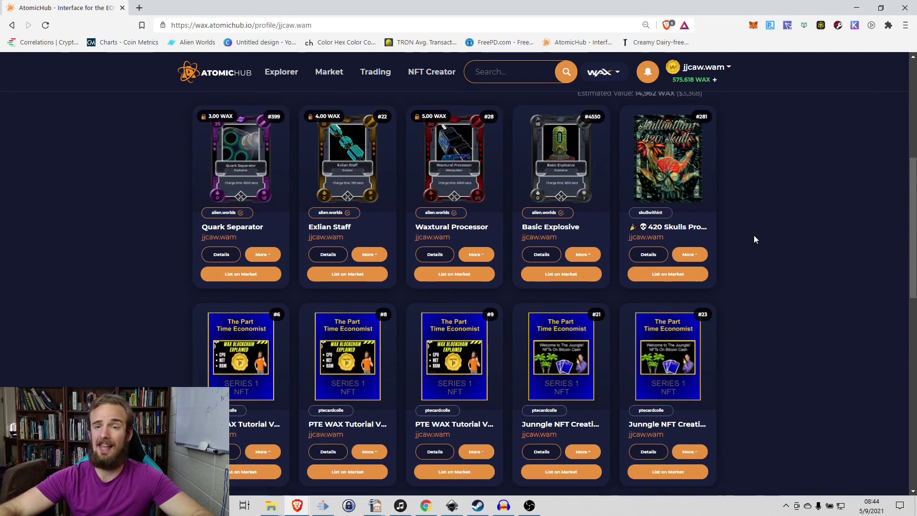
pyautogui.scroll(1, 735, 234)
pyautogui.scroll(-6, 716, 239)
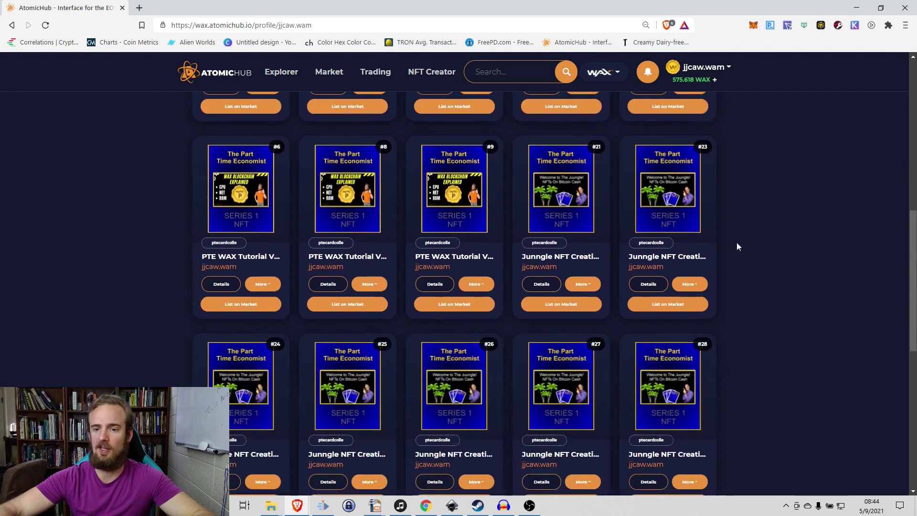
pyautogui.scroll(-5, 649, 304)
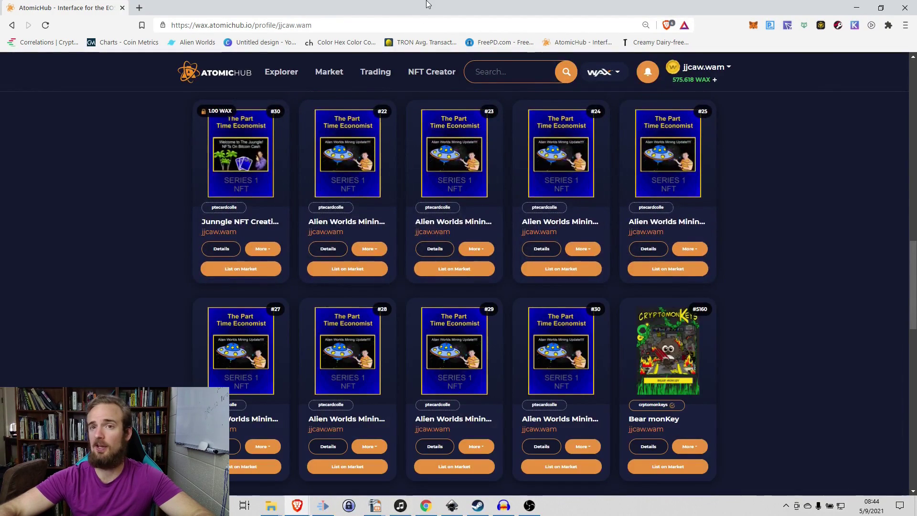
pyautogui.scroll(-2, 485, 405)
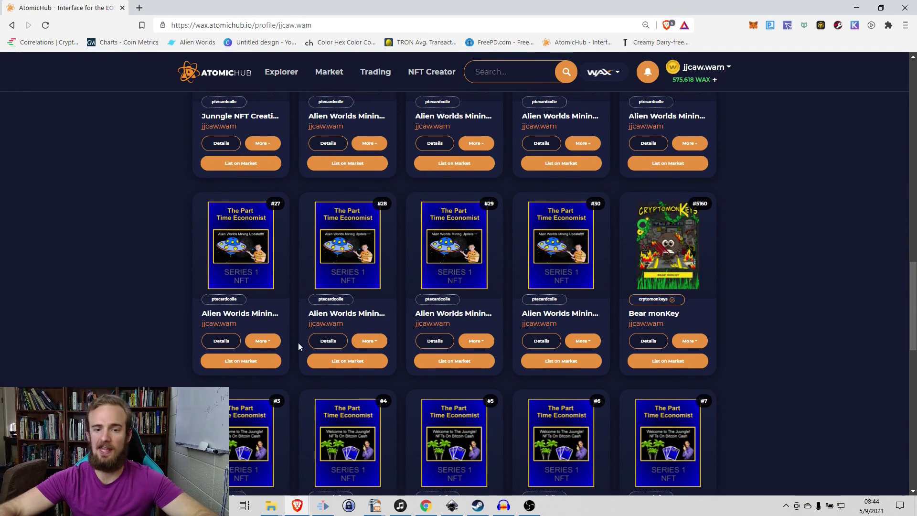
pyautogui.click(262, 341)
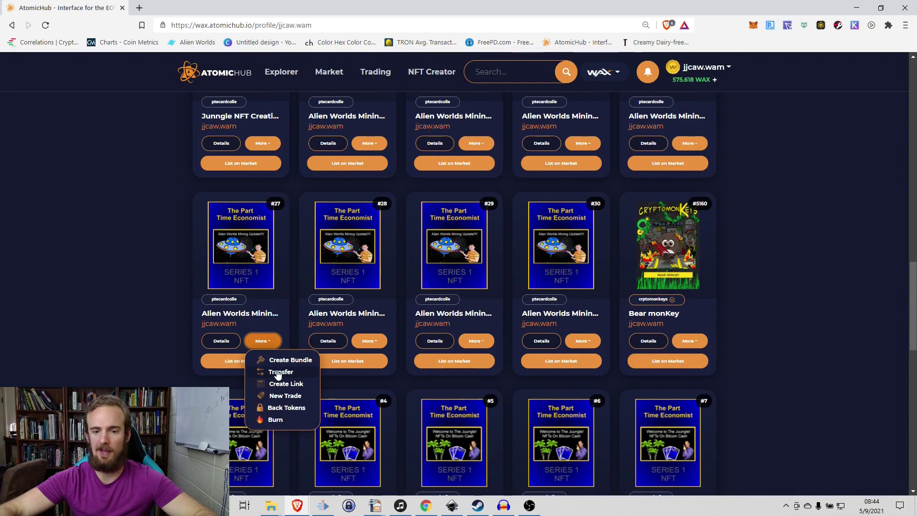
pyautogui.click(287, 398)
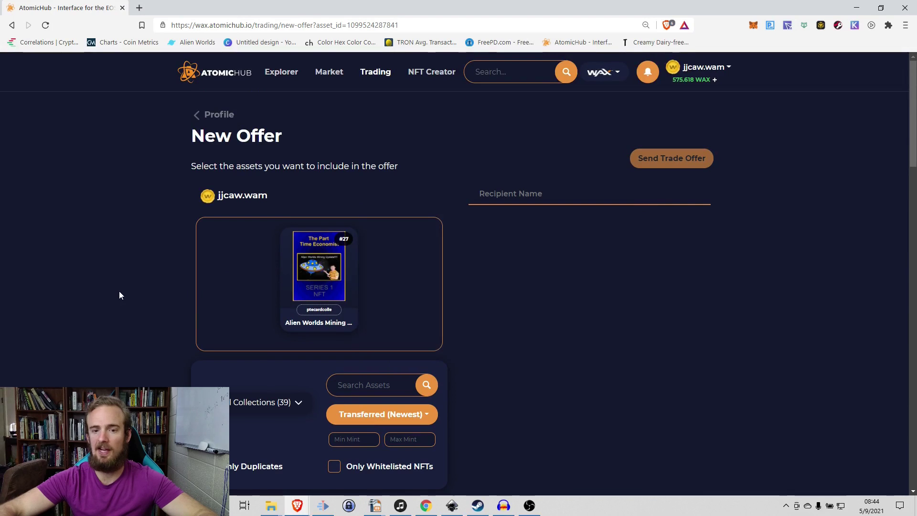
# Look through the assets available for the trade offer and view the details of Junngle NFT Creation Video #21
pyautogui.scroll(-3, 301, 289)
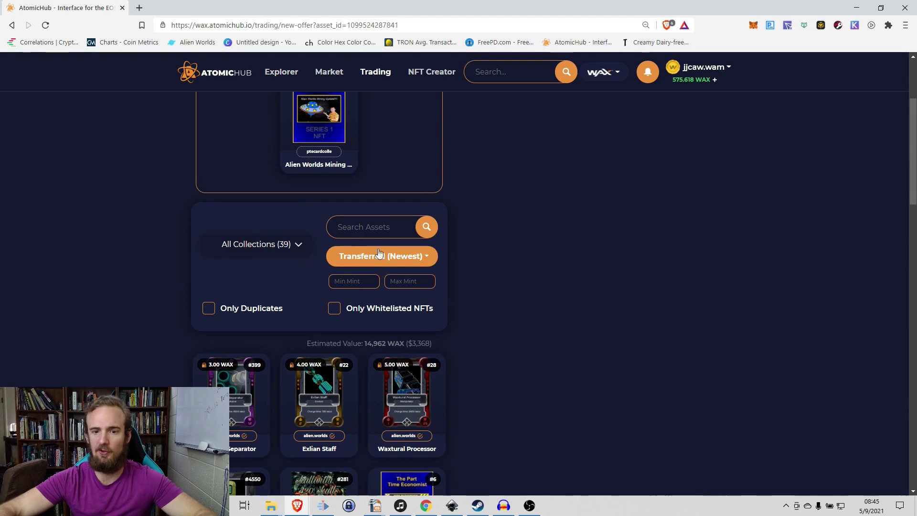
pyautogui.scroll(3, 291, 253)
pyautogui.scroll(-6, 299, 286)
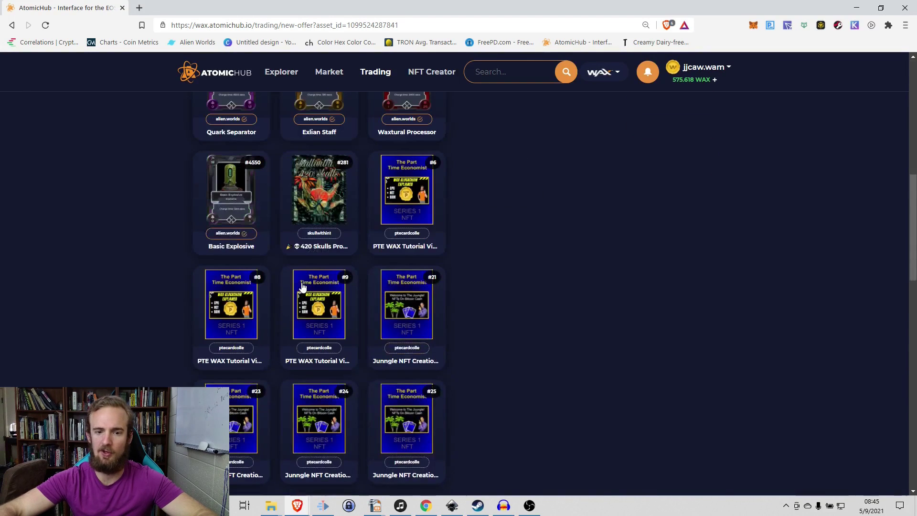
pyautogui.moveTo(408, 305)
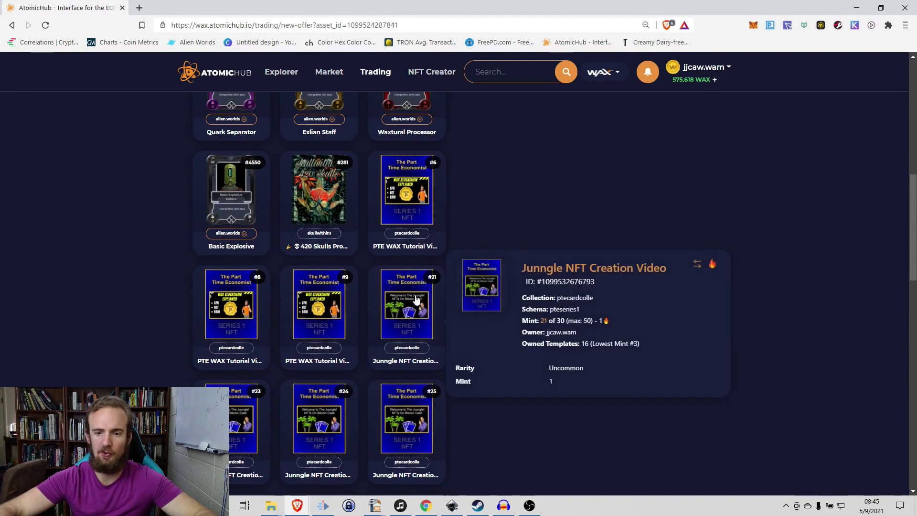
# Add the Junngle NFT Creation Video #21 from the sender's assets to the trade offer
pyautogui.click(408, 306)
pyautogui.scroll(6, 405, 313)
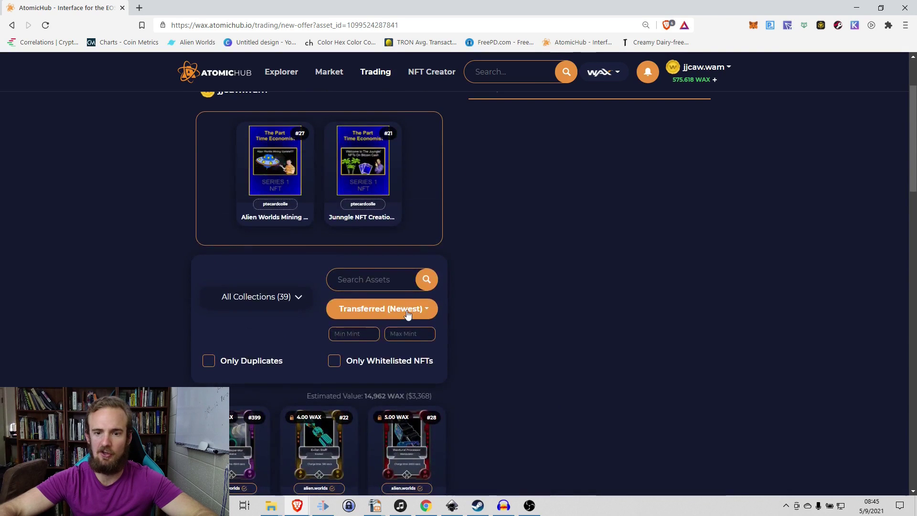
pyautogui.scroll(-5, 395, 305)
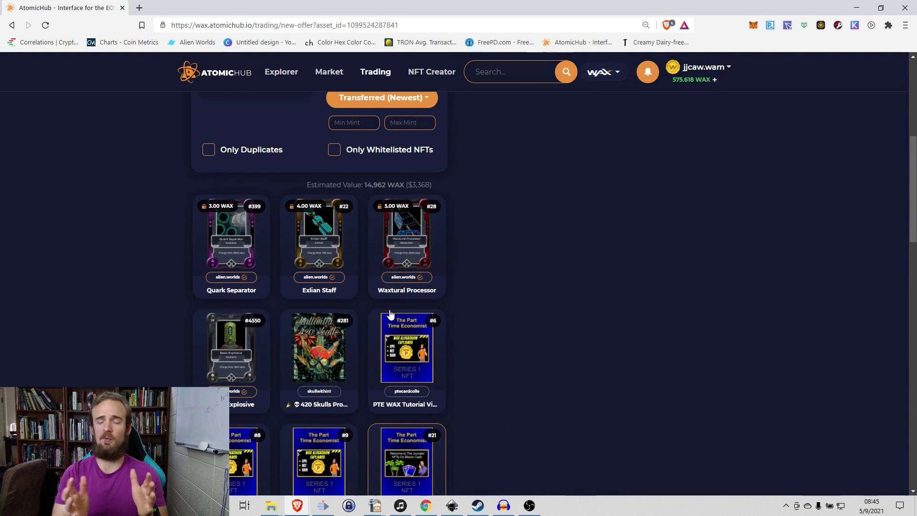
pyautogui.moveTo(390, 314)
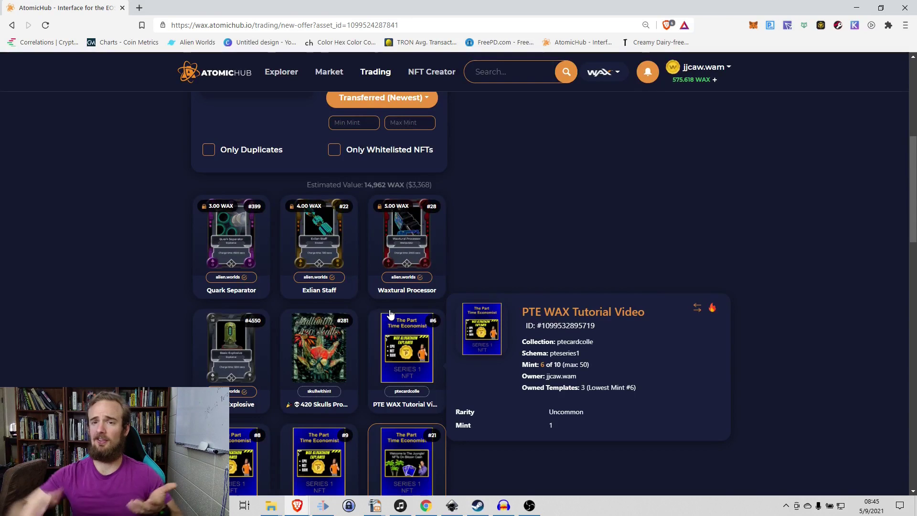
pyautogui.scroll(5, 480, 224)
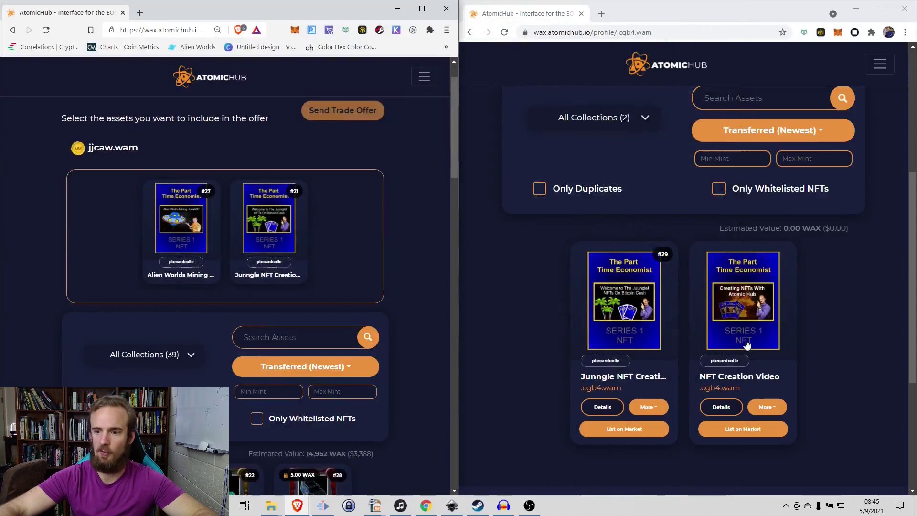
# Switch to Chrome, view the NFT Creation Video details in the recipient's inventory, and copy the account name from the recipient's profile
pyautogui.moveTo(731, 342)
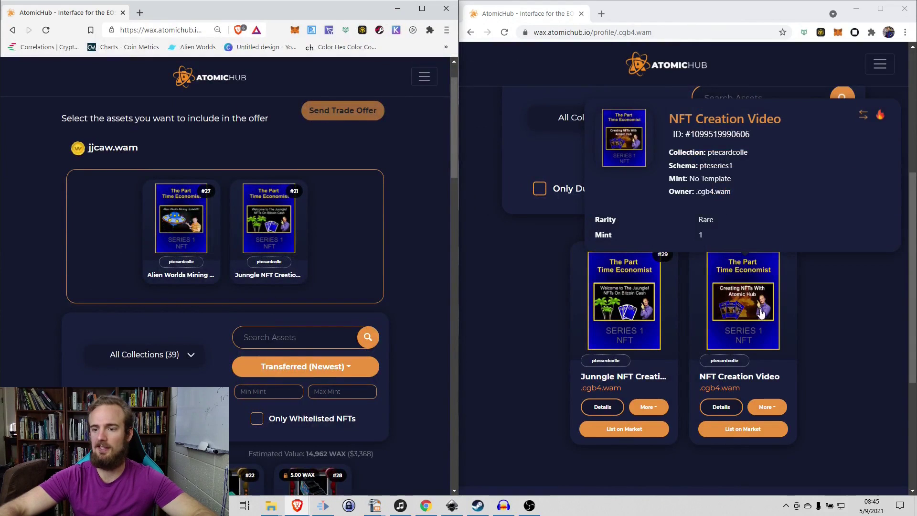
pyautogui.scroll(1, 761, 313)
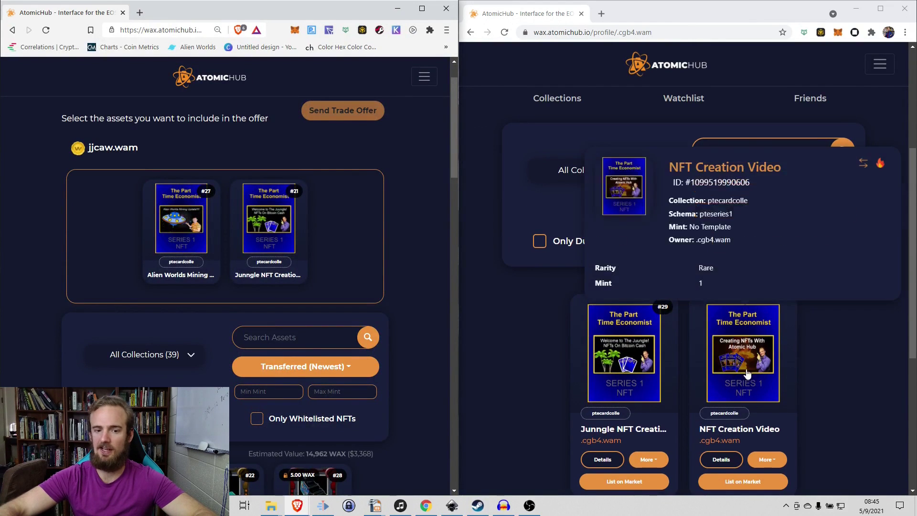
pyautogui.scroll(-1, 744, 395)
pyautogui.scroll(3, 738, 347)
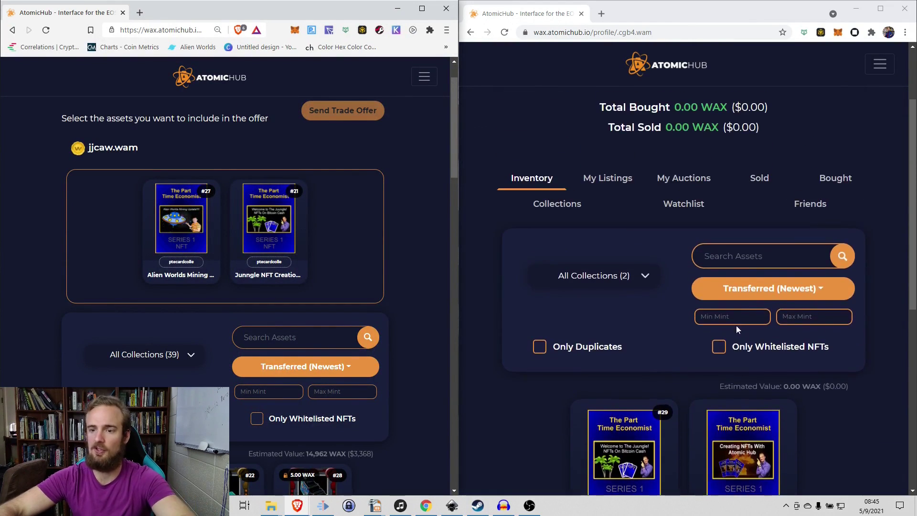
pyautogui.scroll(2, 831, 139)
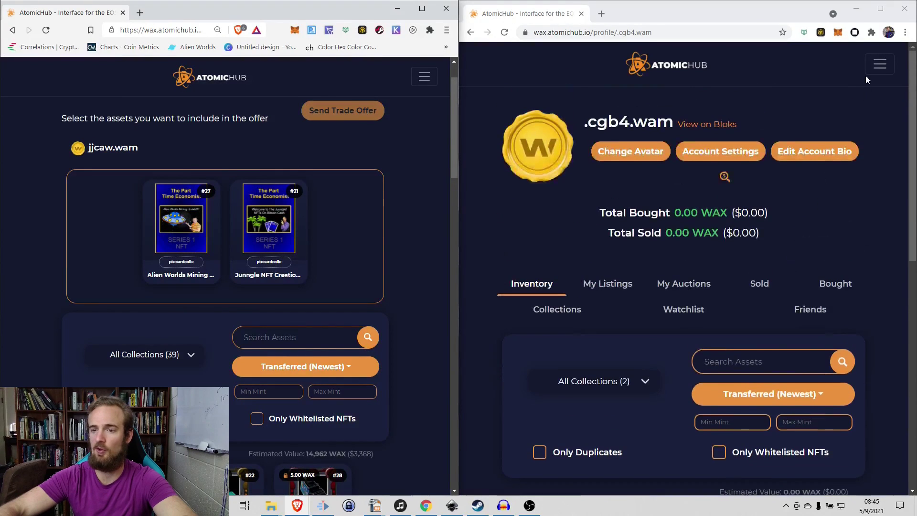
pyautogui.moveTo(579, 123); pyautogui.dragTo(674, 124)
pyautogui.hotkey('ctrl', 'c')
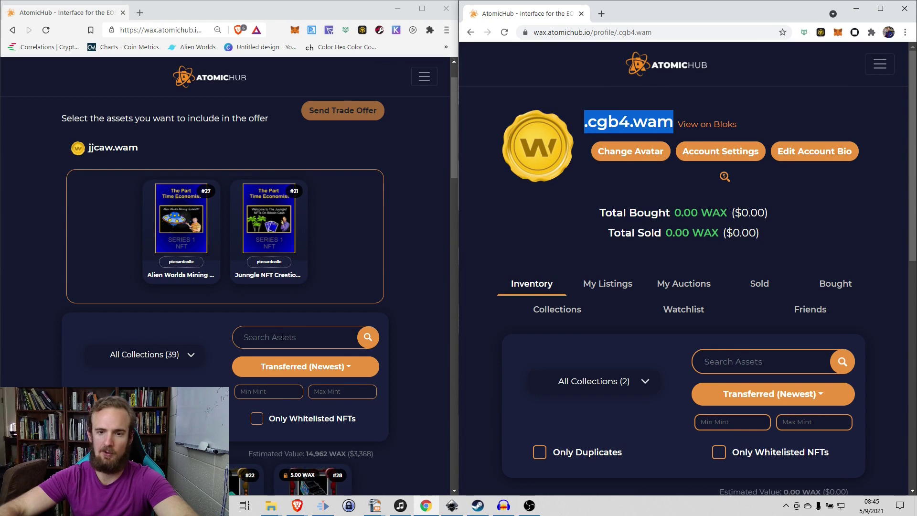
# Switch back to Brave, maximize the window and enter the copied account name as the trade offer's recipient
pyautogui.click(373, 299)
pyautogui.press('super+Up')
pyautogui.click(493, 203)
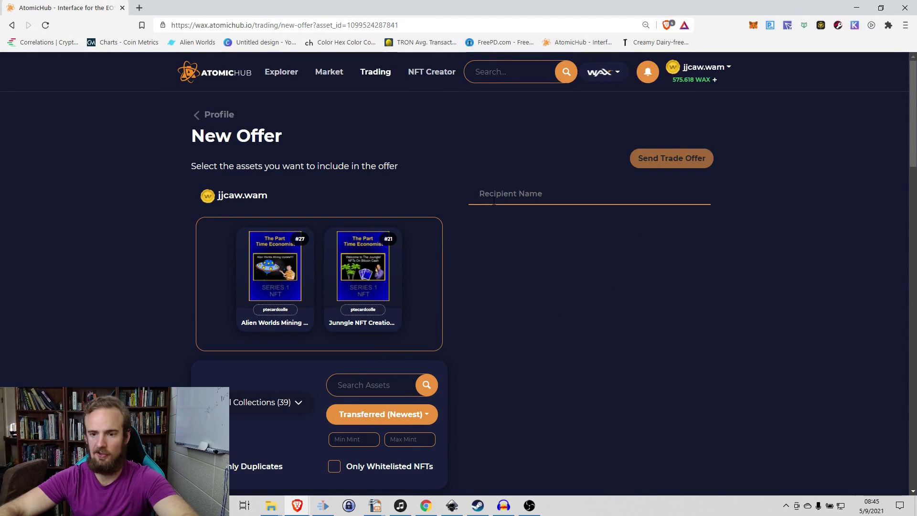
pyautogui.hotkey('ctrl', 'v')
# Add the NFT Creation Video from the recipient's assets to the requested side of the trade offer
pyautogui.scroll(-4, 688, 360)
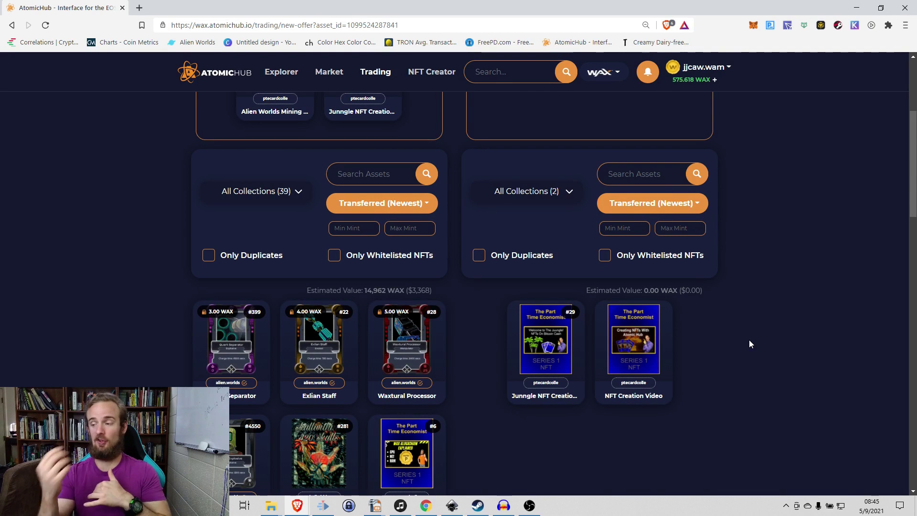
pyautogui.scroll(1, 692, 363)
pyautogui.scroll(-1, 629, 406)
pyautogui.click(629, 353)
pyautogui.scroll(3, 631, 348)
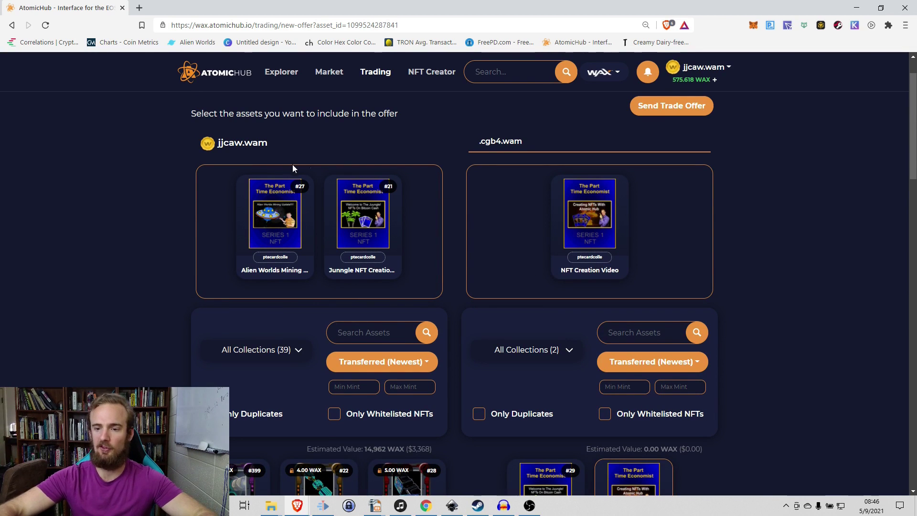
# Send the trade offer, enable automatic signing for wax.atomichub.io, complete the crosswalks CAPTCHA and approve the transaction in WAX Cloud Wallet
pyautogui.click(661, 113)
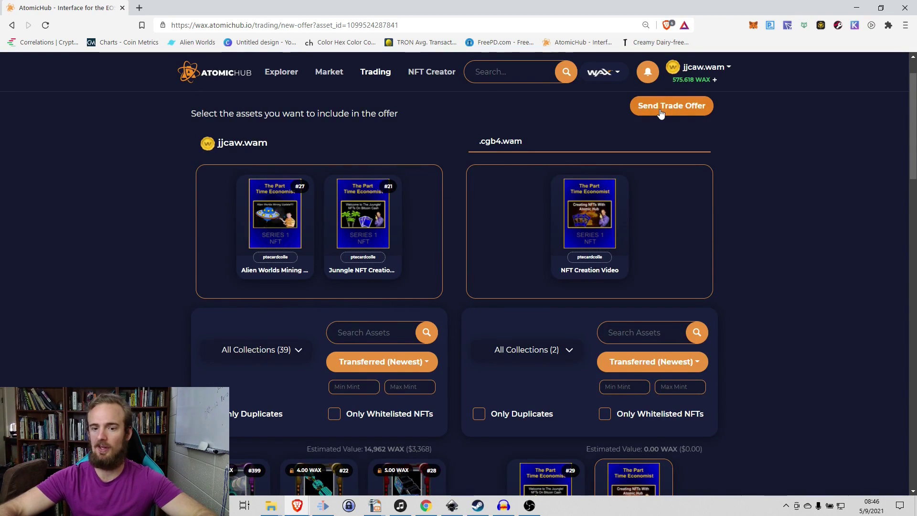
pyautogui.click(39, 262)
pyautogui.click(96, 298)
pyautogui.click(107, 373)
pyautogui.click(157, 300)
pyautogui.click(104, 260)
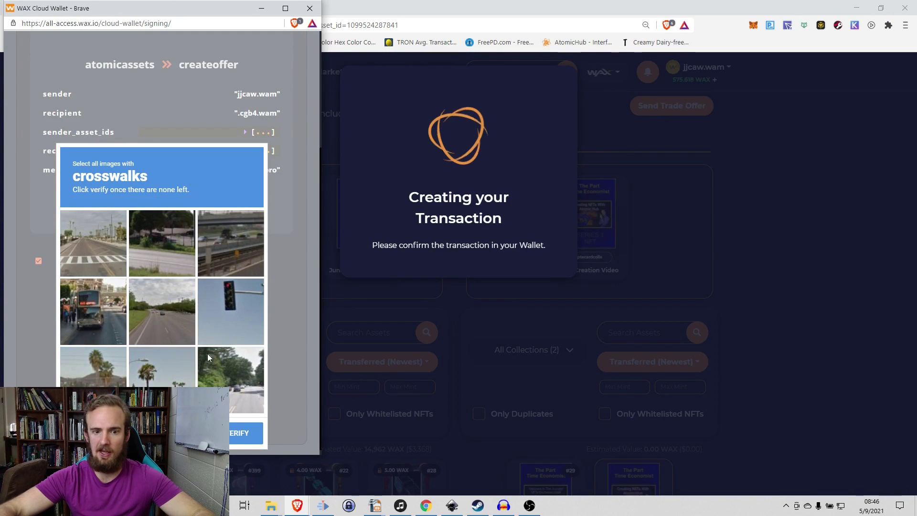
pyautogui.click(97, 243)
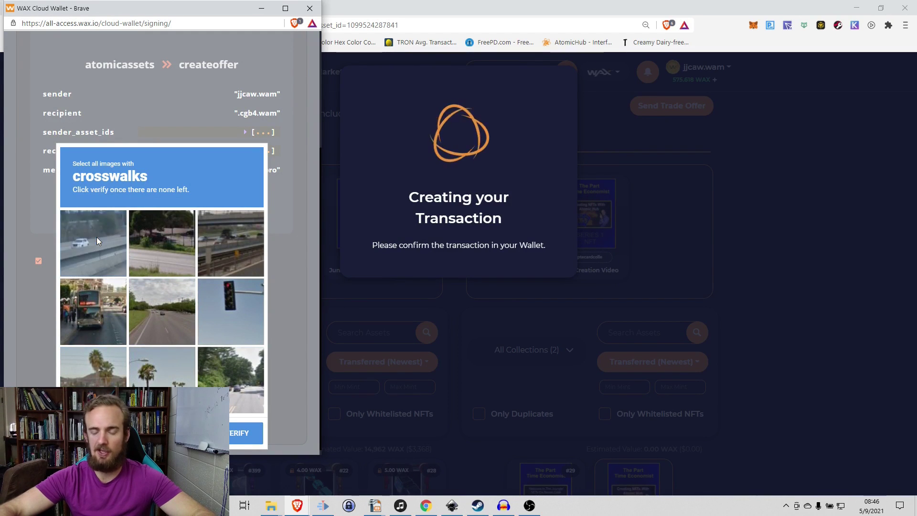
pyautogui.click(245, 435)
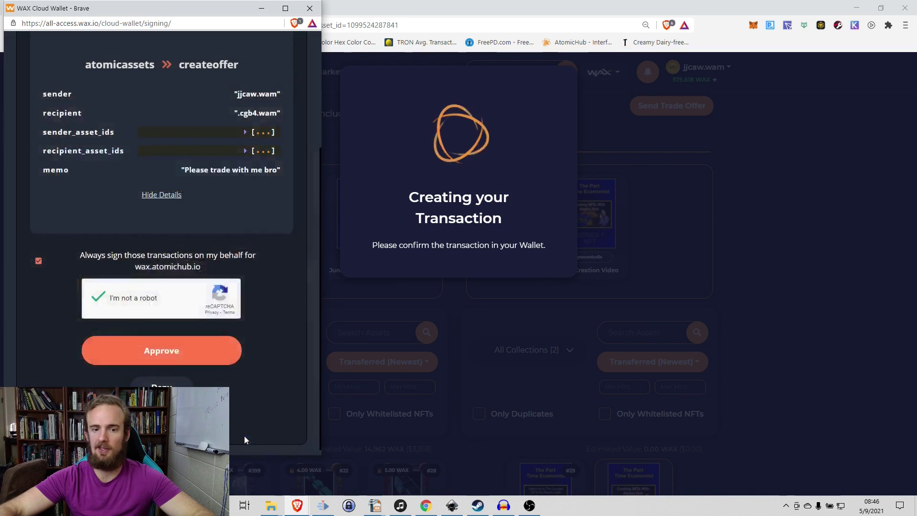
pyautogui.click(155, 352)
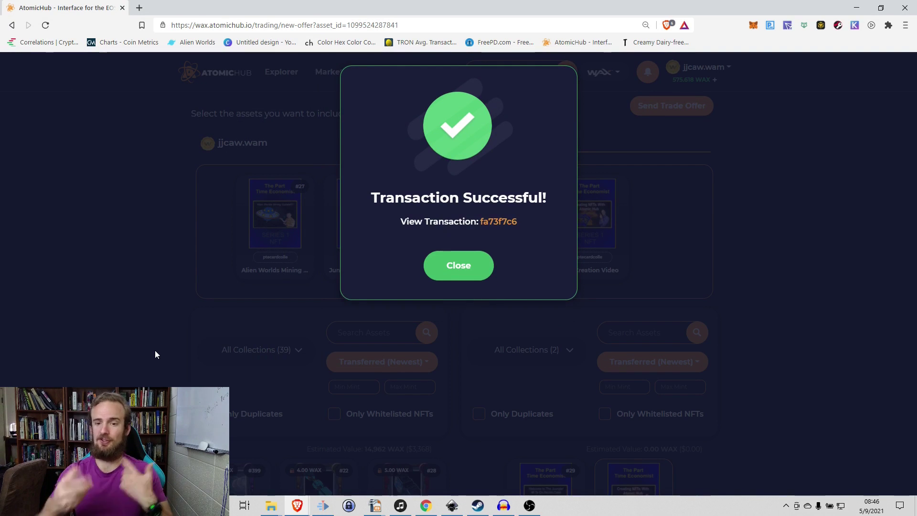
pyautogui.click(452, 270)
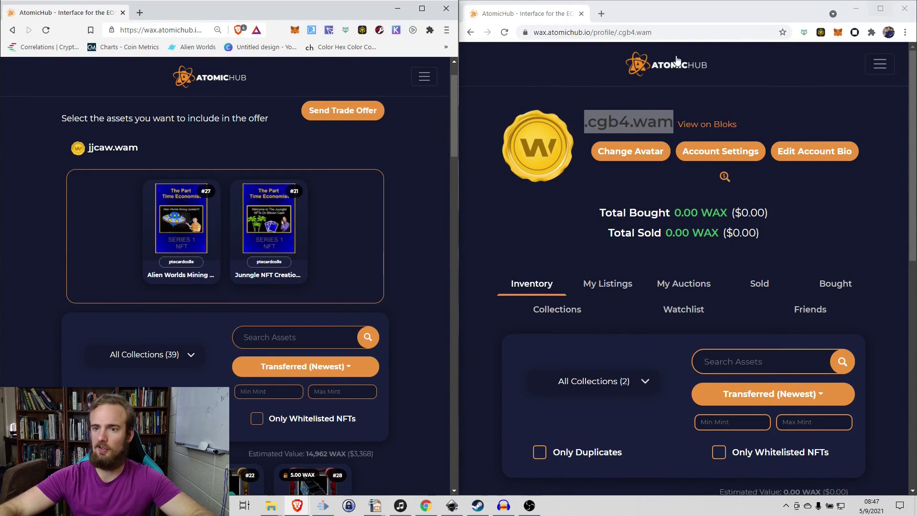
# Switch to Chrome in a maximized window, reload AtomicHub and open the recipient account's active received trade offers
pyautogui.click(880, 8)
pyautogui.click(348, 28)
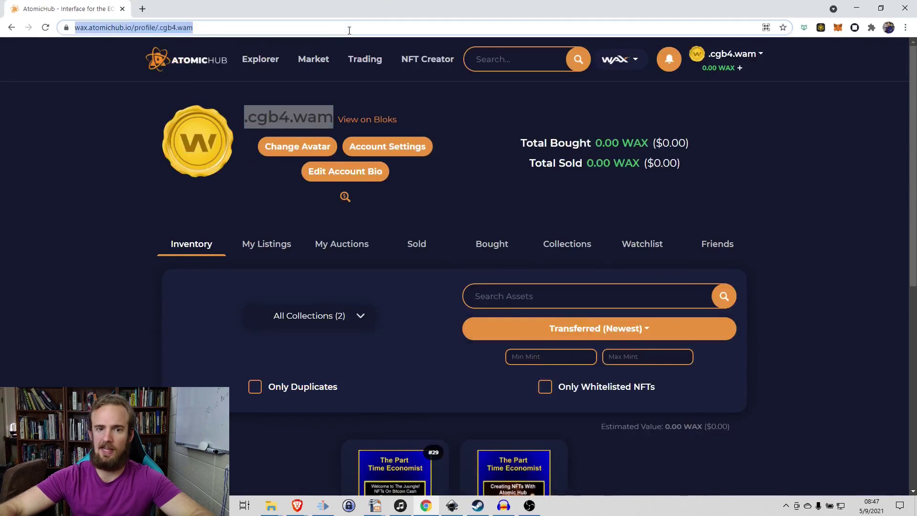
pyautogui.press('Return')
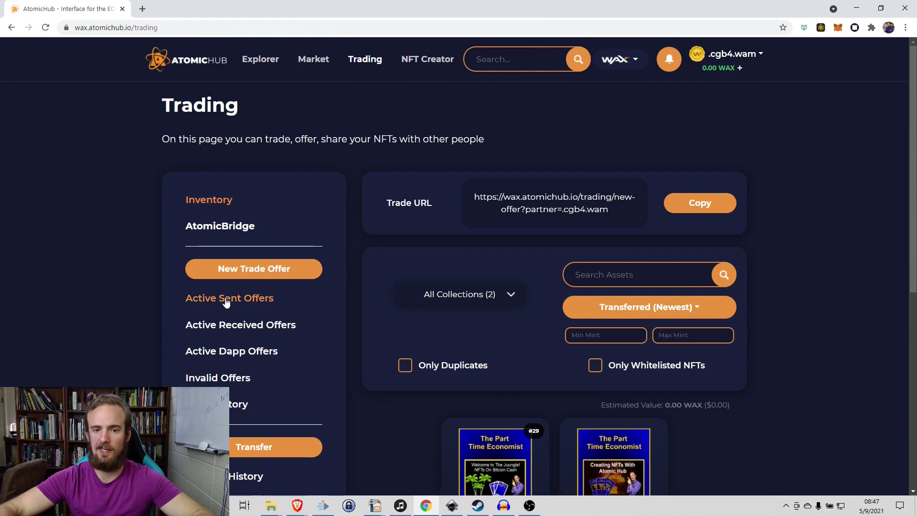
pyautogui.scroll(-1, 243, 254)
pyautogui.click(240, 273)
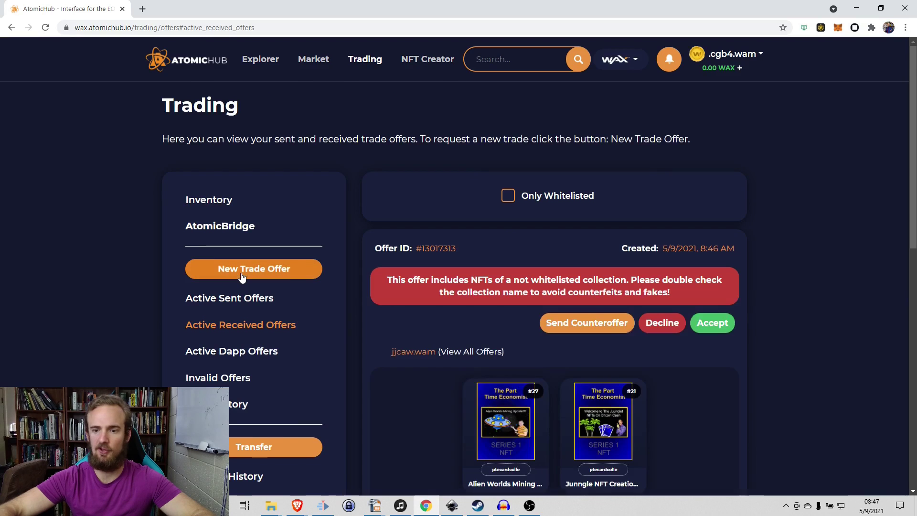
# Review the NFTs on both sides of the received trade offer and accept it despite its non-whitelisted collection
pyautogui.scroll(-4, 607, 328)
pyautogui.scroll(2, 599, 315)
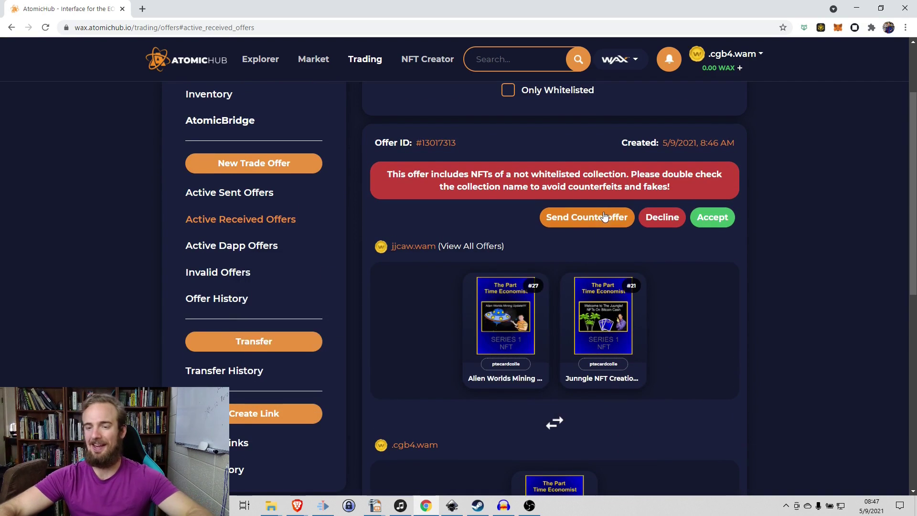
pyautogui.scroll(-2, 501, 286)
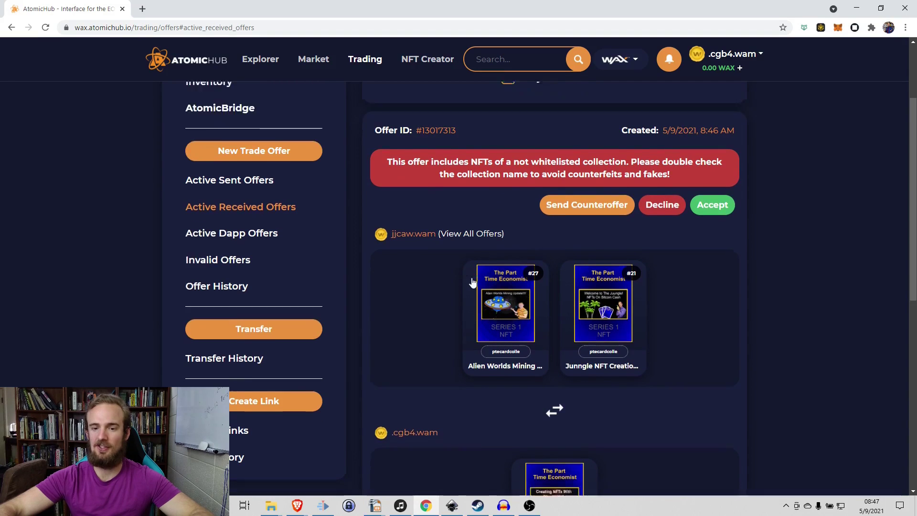
pyautogui.moveTo(555, 425)
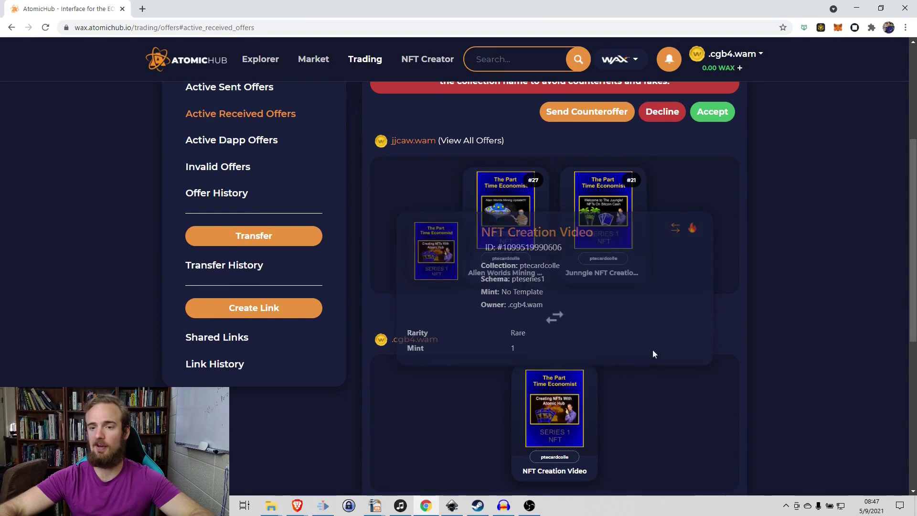
pyautogui.scroll(2, 639, 370)
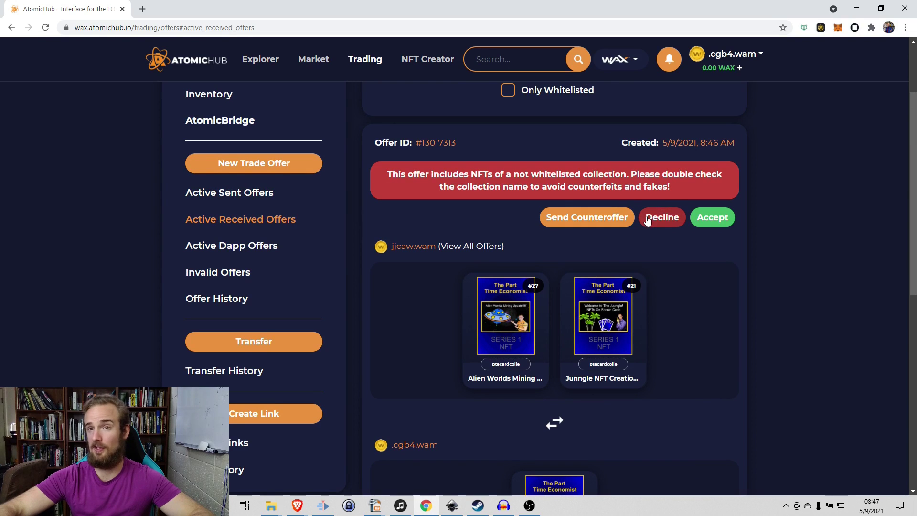
pyautogui.click(699, 219)
pyautogui.click(421, 331)
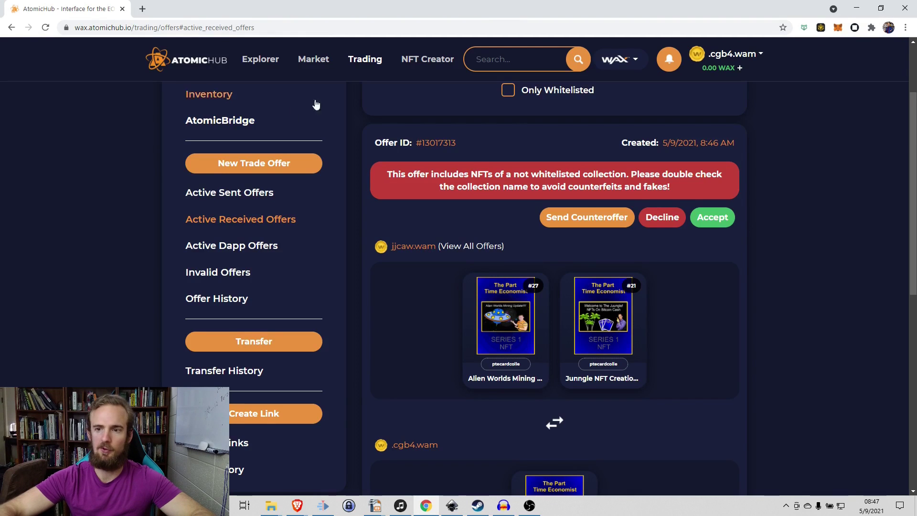
# Open the recipient's profile inventory, reload it and view the traded NFTs and the details of Junngle NFT Creation Video #29
pyautogui.scroll(3, 303, 102)
pyautogui.click(759, 56)
pyautogui.click(720, 78)
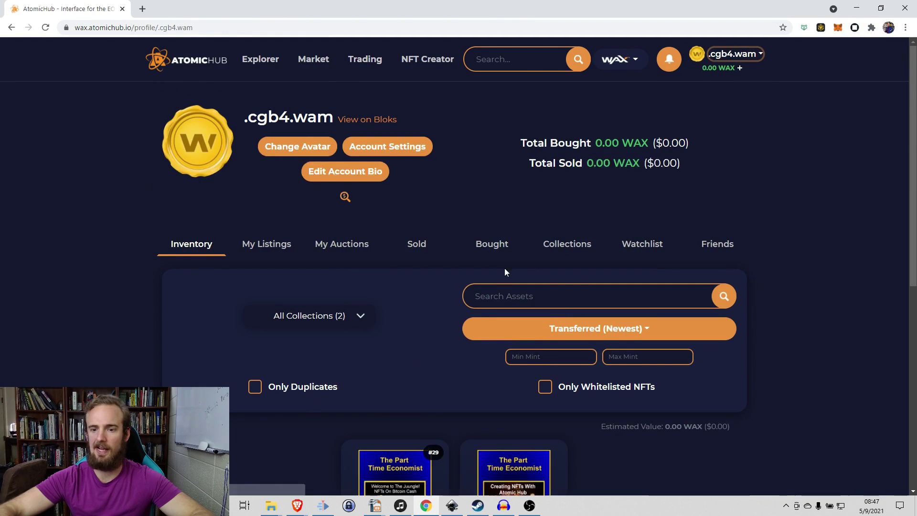
pyautogui.scroll(-4, 575, 274)
pyautogui.click(446, 24)
pyautogui.press('Return')
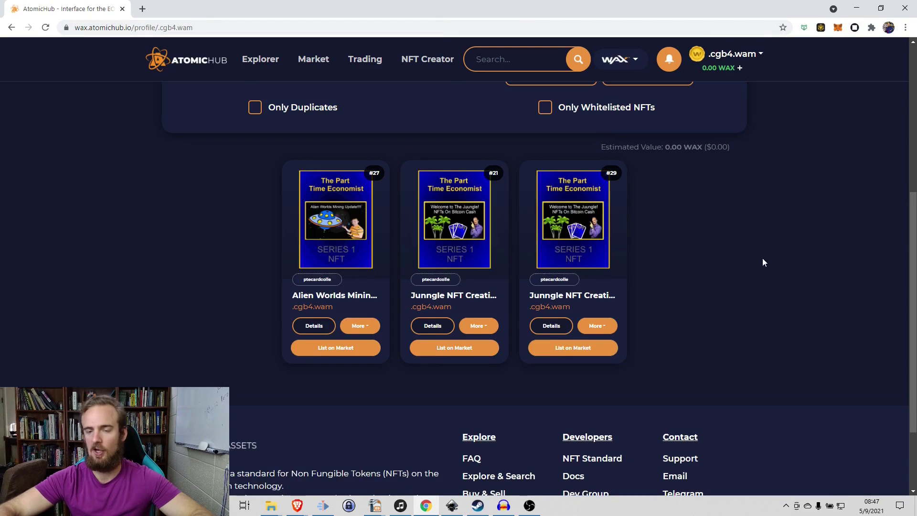
pyautogui.moveTo(549, 338)
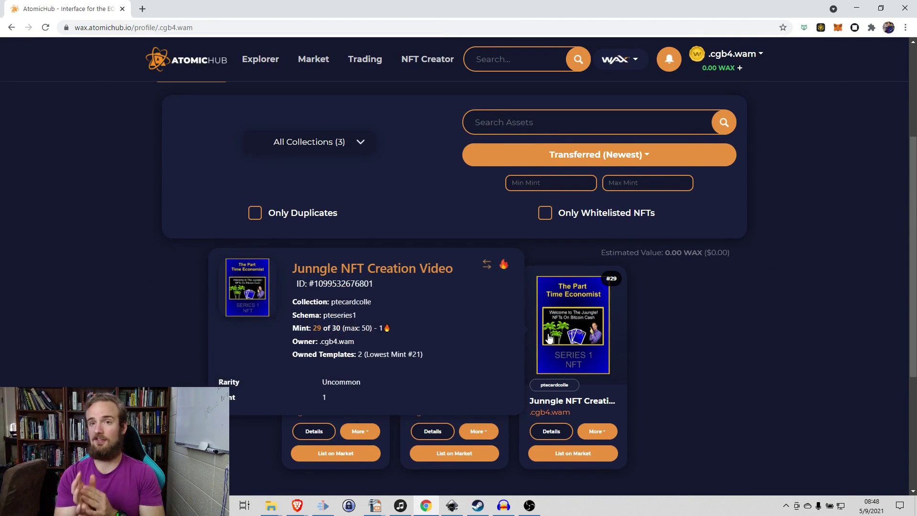